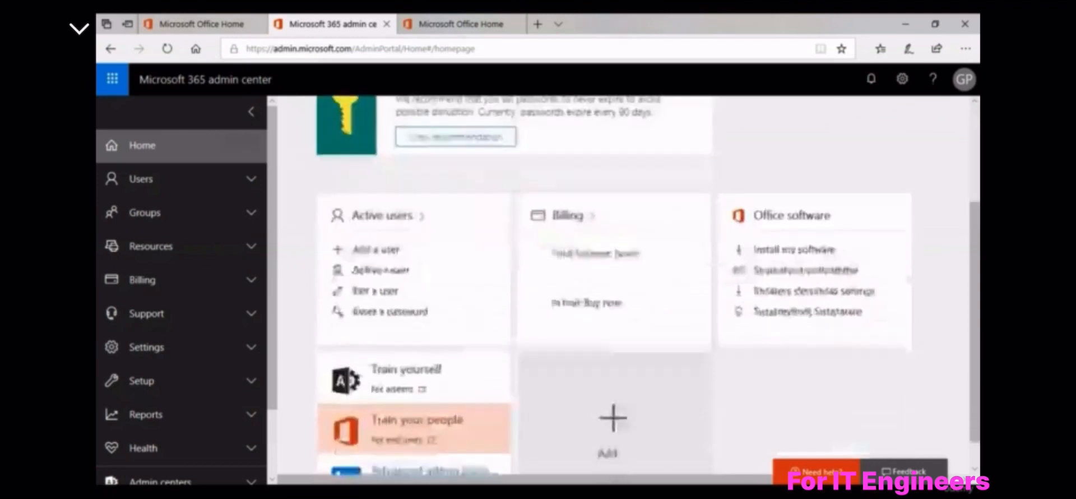
Scroll the admin center home page, then expand Users in the left navigation
{"action": "scroll", "coordinate": [837, 239], "scroll_direction": "up", "scroll_amount": 1}
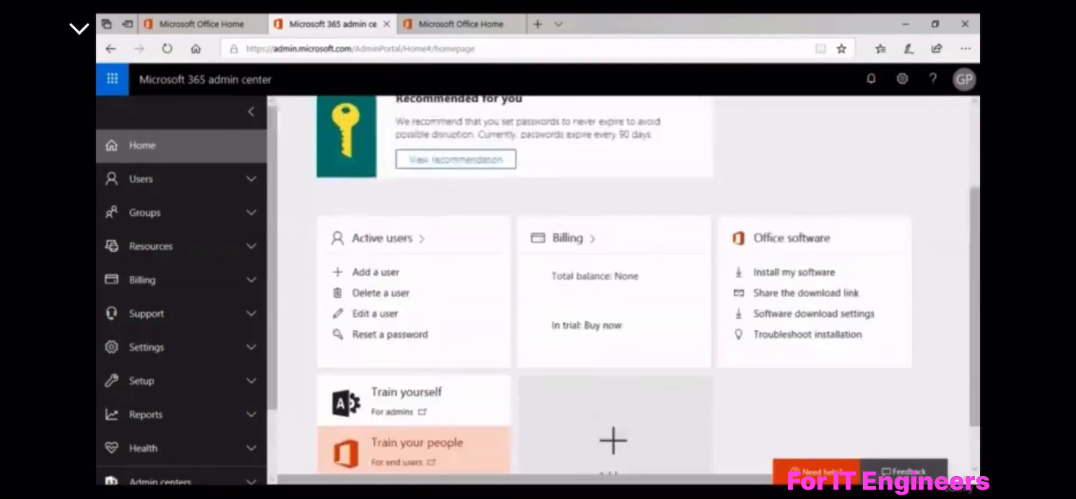
{"action": "scroll", "coordinate": [783, 220], "scroll_direction": "up", "scroll_amount": 1}
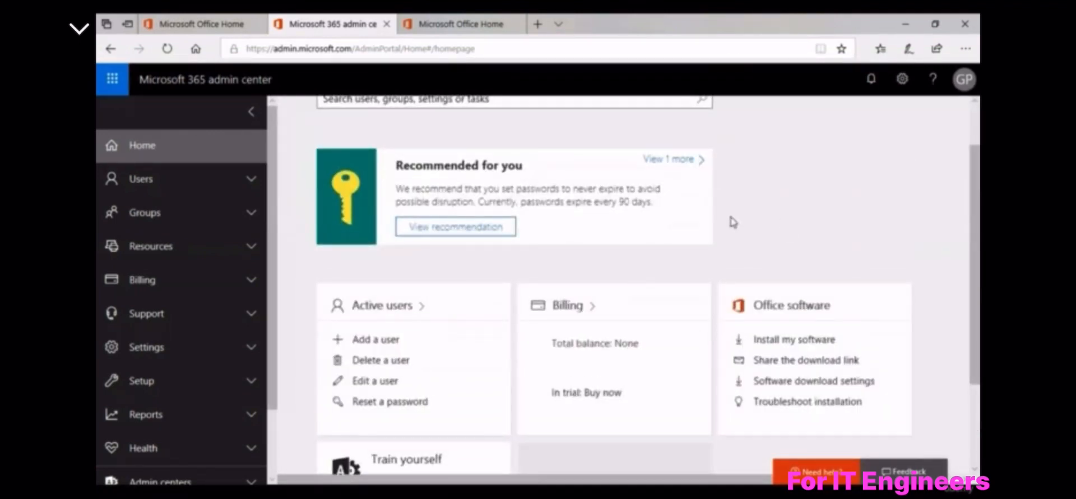
{"action": "scroll", "coordinate": [731, 222], "scroll_direction": "down", "scroll_amount": 1}
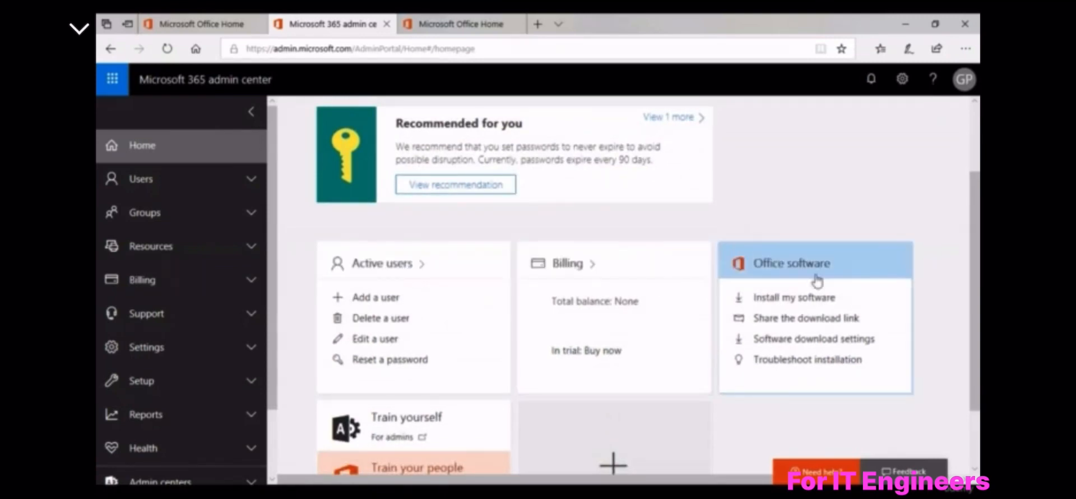
{"action": "scroll", "coordinate": [692, 408], "scroll_direction": "down", "scroll_amount": 2}
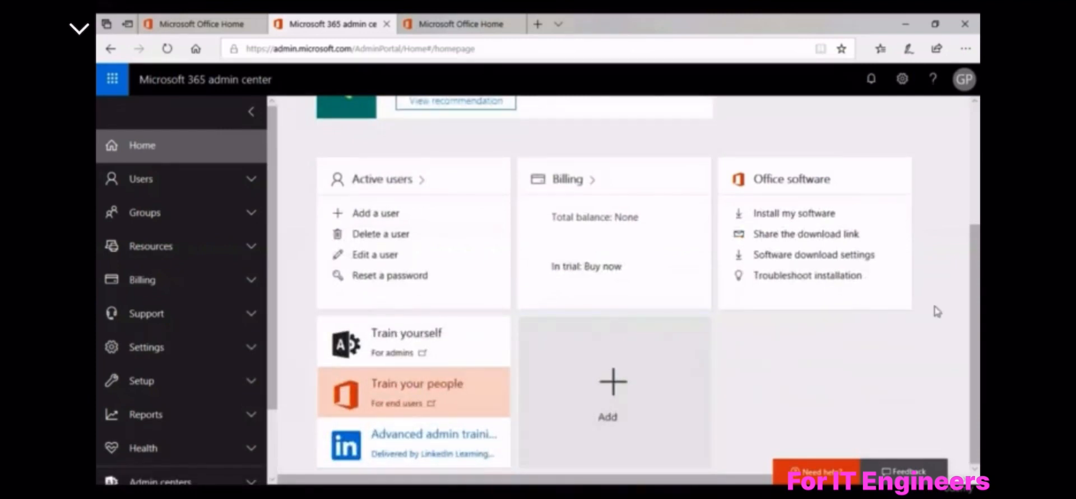
{"action": "scroll", "coordinate": [936, 309], "scroll_direction": "up", "scroll_amount": 2}
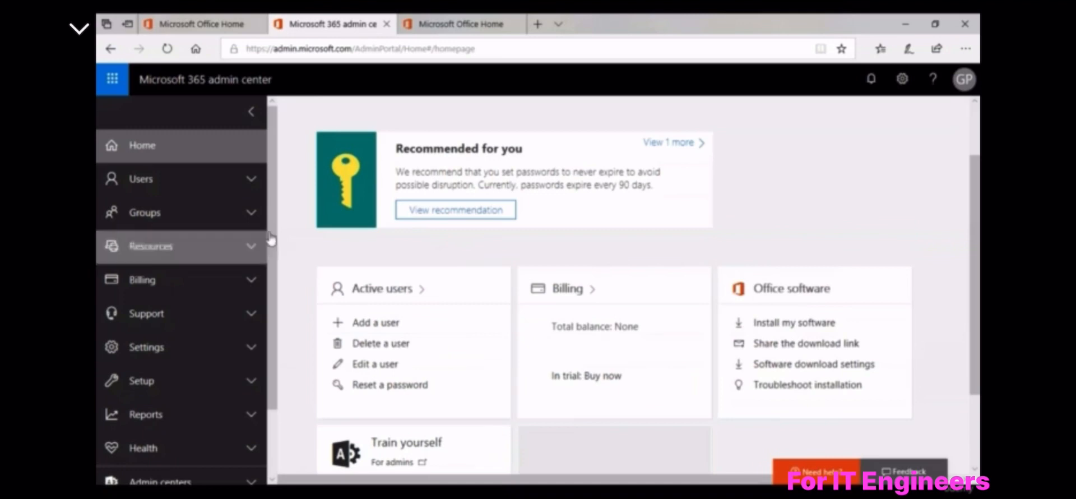
{"action": "left_click", "coordinate": [223, 187]}
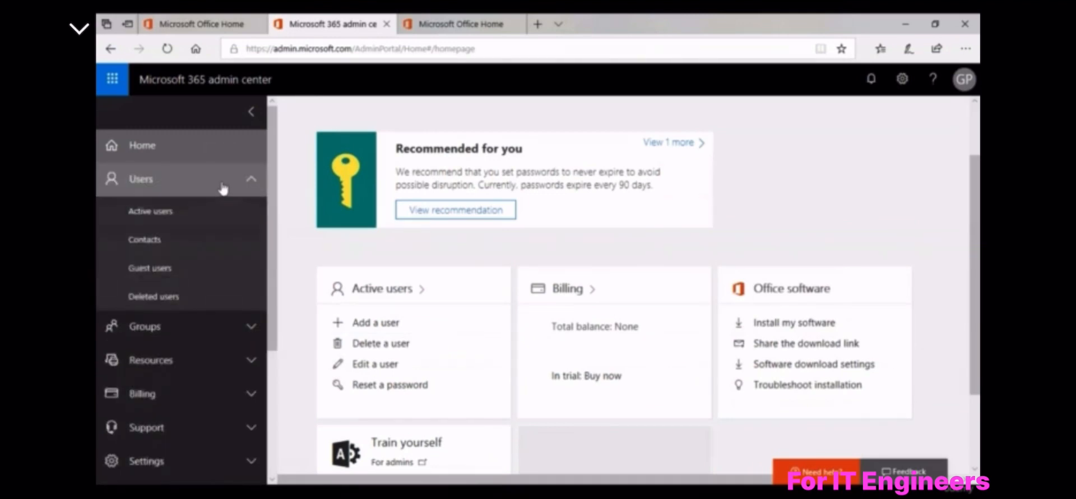
Open the Active users page showing the single Office 365 Enterprise E5 user
{"action": "left_click", "coordinate": [197, 211]}
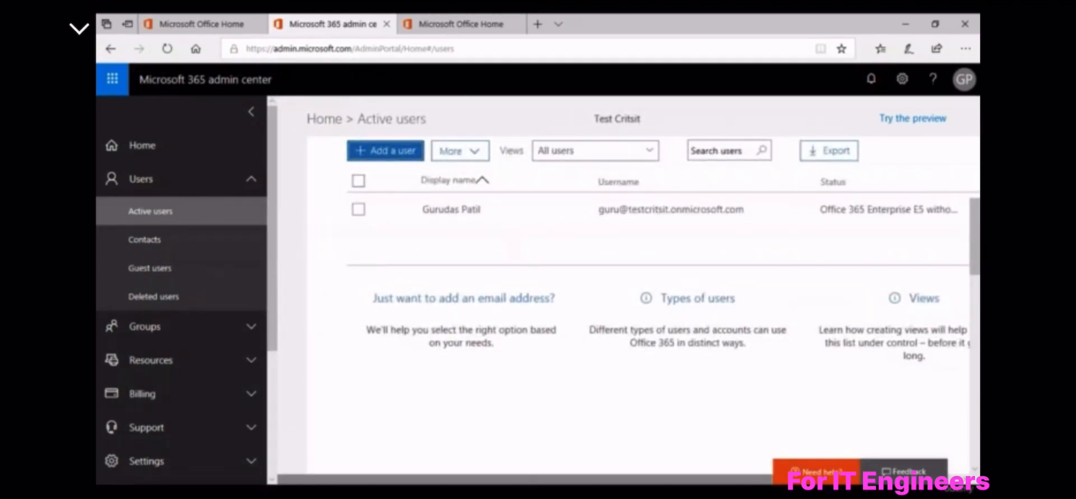
{"action": "mouse_move", "coordinate": [291, 494]}
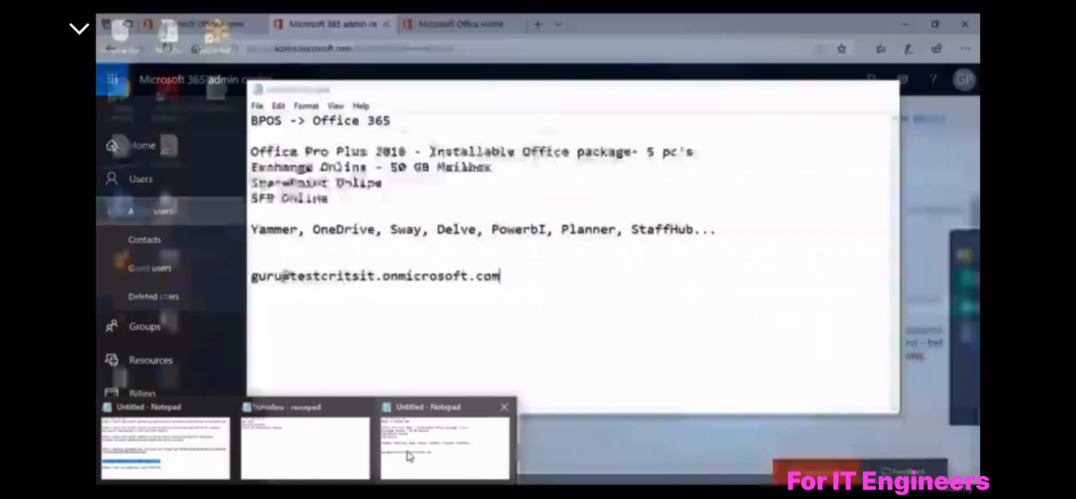
Bring the Office 365 notes window forward, reposition it, and select its four service lines
{"action": "left_click", "coordinate": [401, 463]}
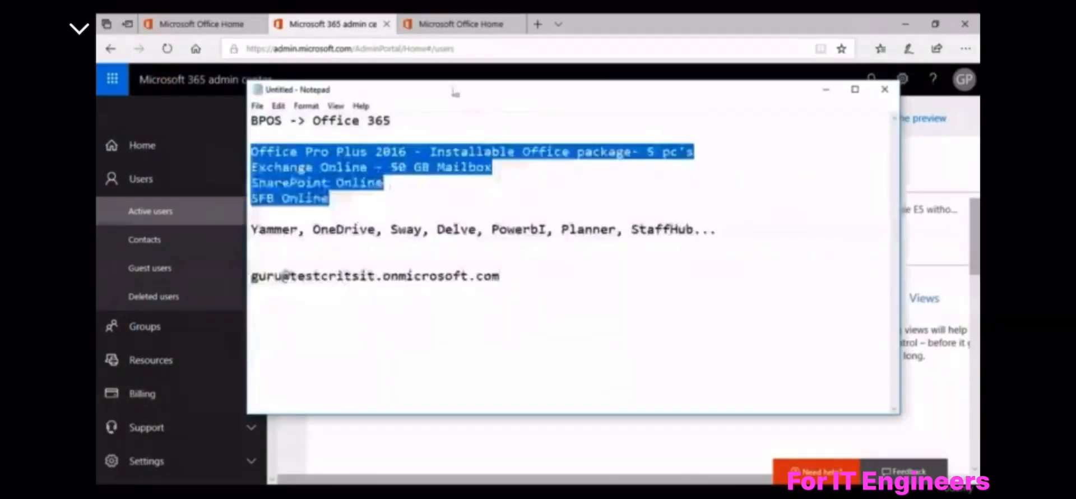
{"action": "left_click_drag", "start_coordinate": [451, 84], "coordinate": [480, 136]}
{"action": "left_click", "coordinate": [358, 242]}
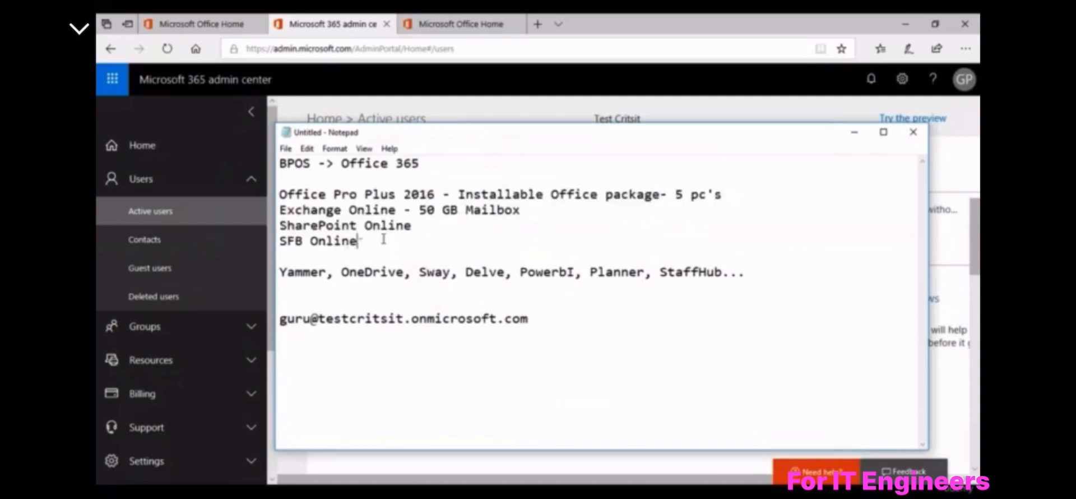
{"action": "left_click_drag", "start_coordinate": [357, 242], "coordinate": [279, 194]}
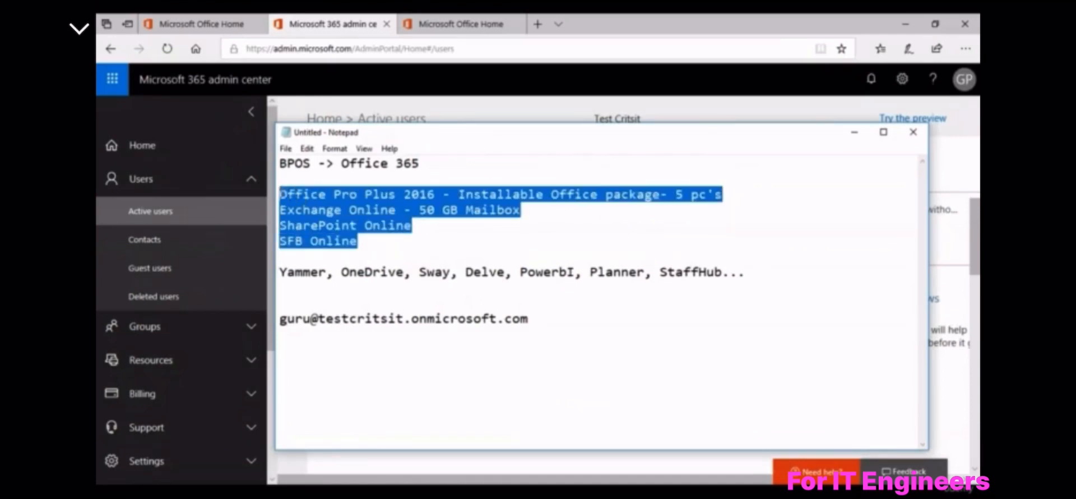
Highlight Exchange Online, SharePoint Online and Office 365 in the notes, then return to Active users
{"action": "left_click", "coordinate": [371, 240]}
{"action": "left_click_drag", "start_coordinate": [358, 241], "coordinate": [280, 210]}
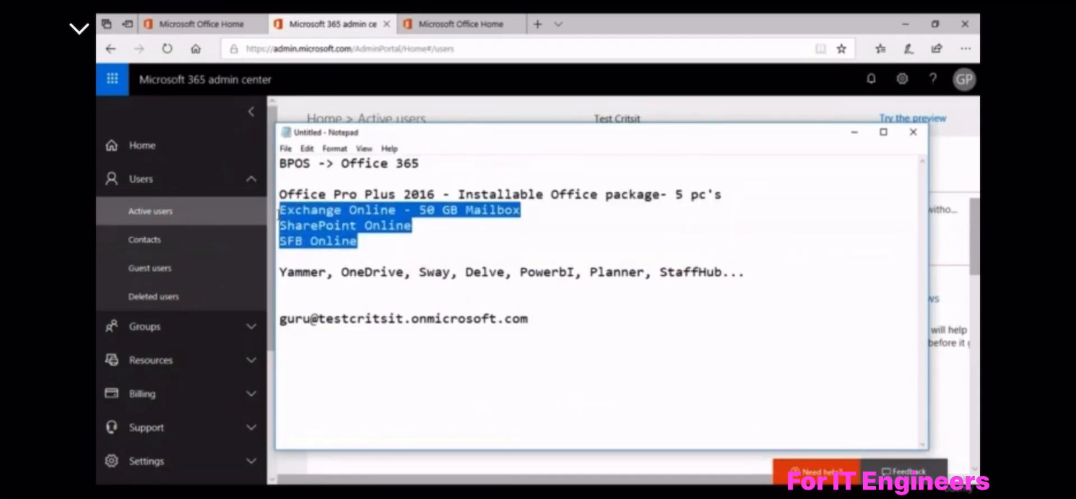
{"action": "left_click", "coordinate": [422, 237]}
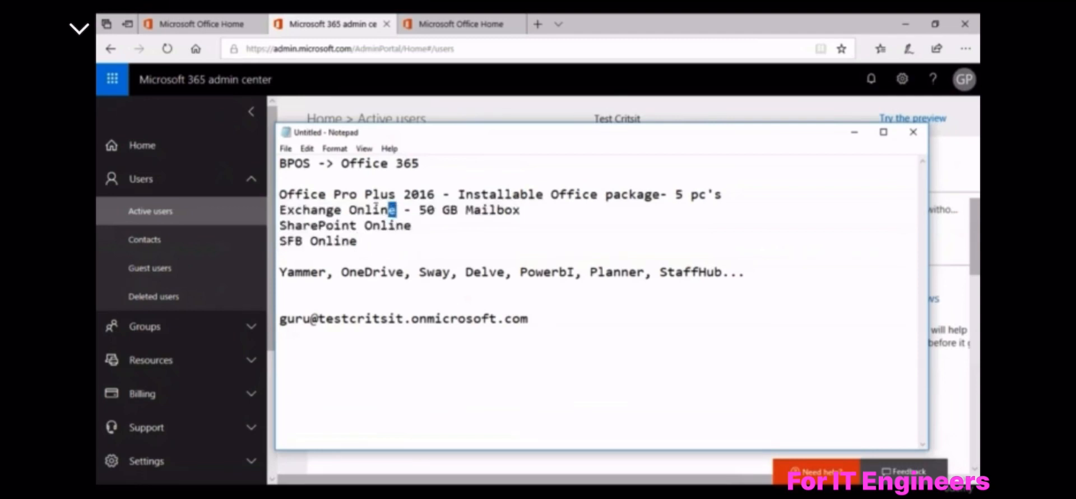
{"action": "left_click_drag", "start_coordinate": [395, 210], "coordinate": [277, 211]}
{"action": "left_click_drag", "start_coordinate": [415, 225], "coordinate": [278, 243]}
{"action": "left_click", "coordinate": [414, 250]}
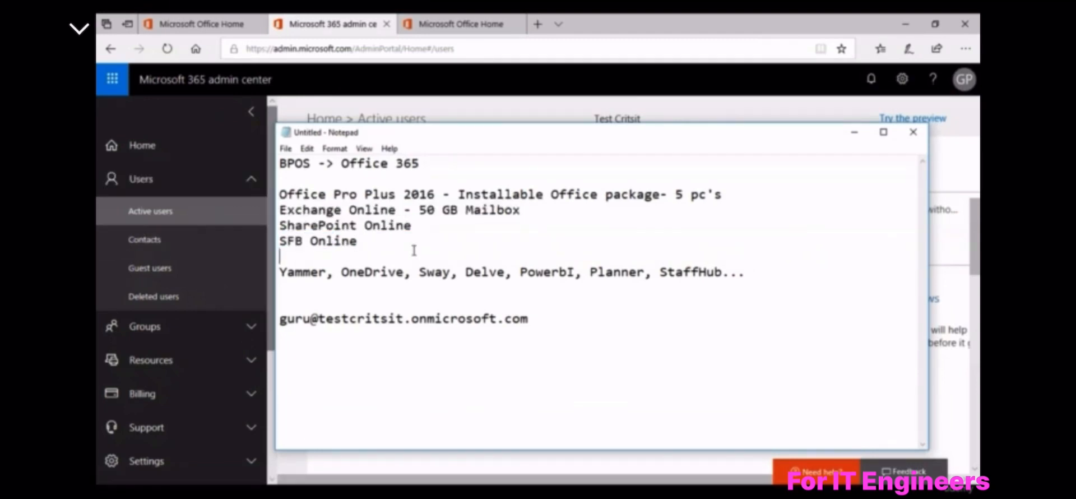
{"action": "left_click", "coordinate": [378, 247]}
{"action": "left_click_drag", "start_coordinate": [439, 162], "coordinate": [342, 163]}
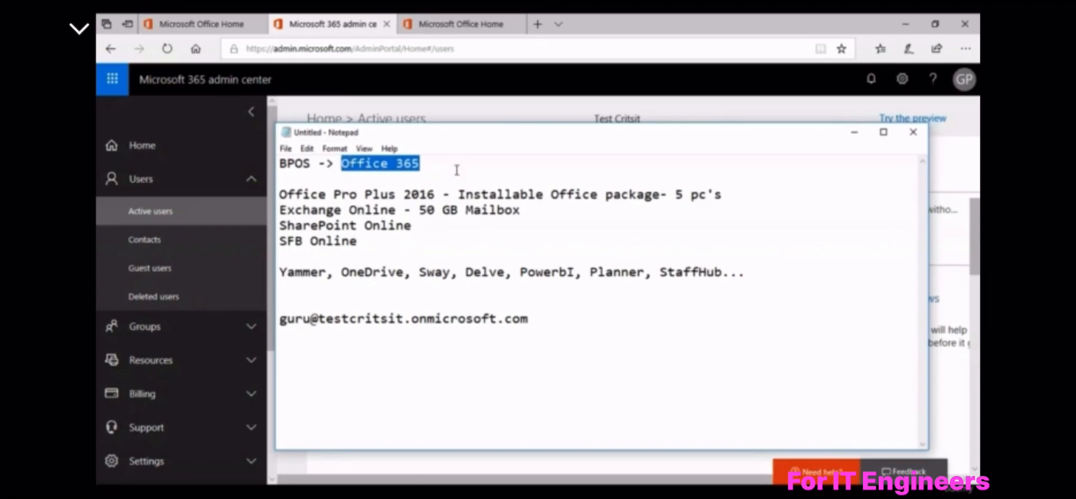
{"action": "left_click", "coordinate": [478, 110]}
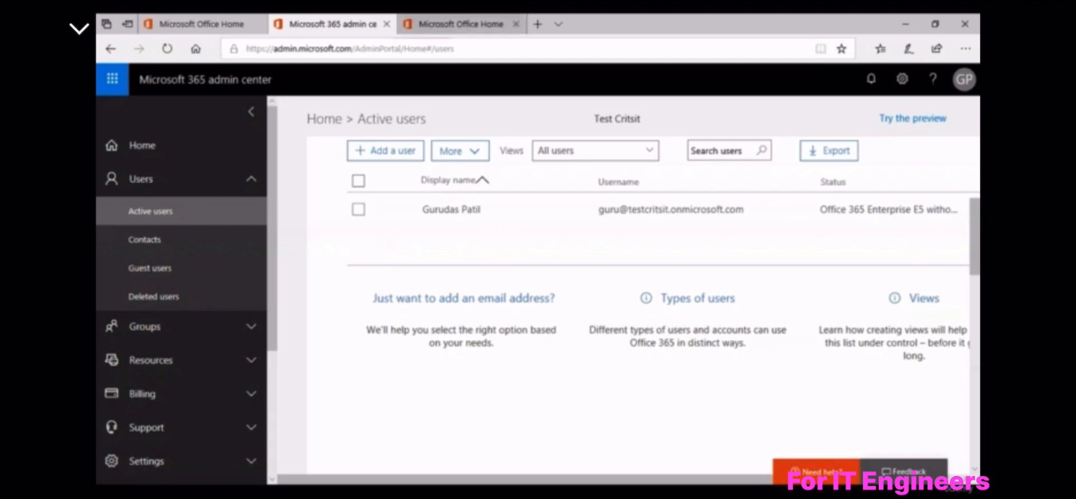
Load portal.azure in a new Edge tab
{"action": "key", "text": "ctrl+t"}
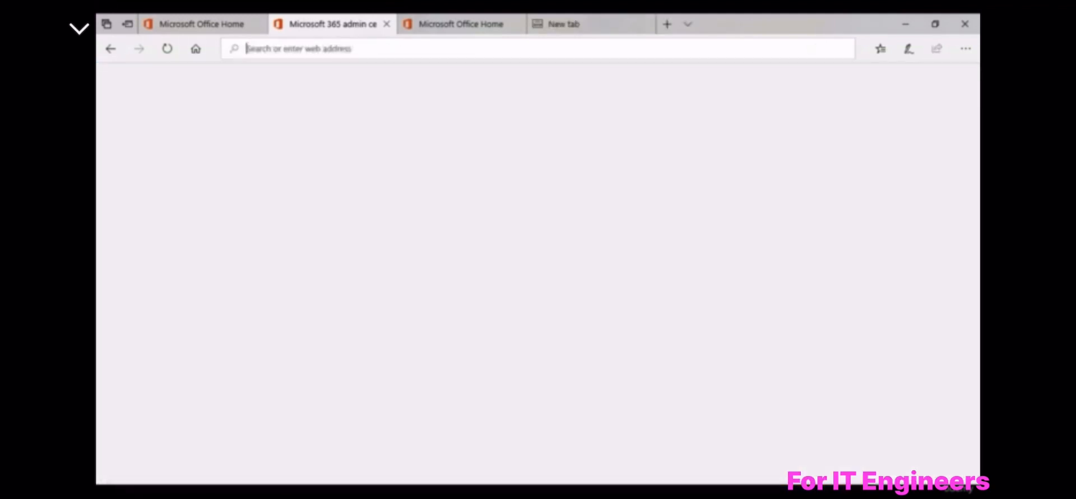
{"action": "type", "text": "portal.azure"}
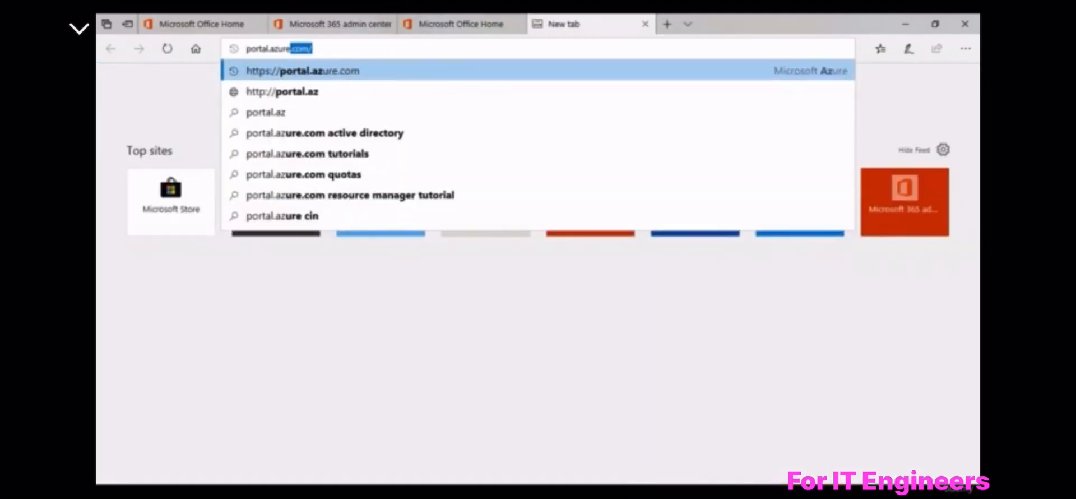
{"action": "key", "text": "Return"}
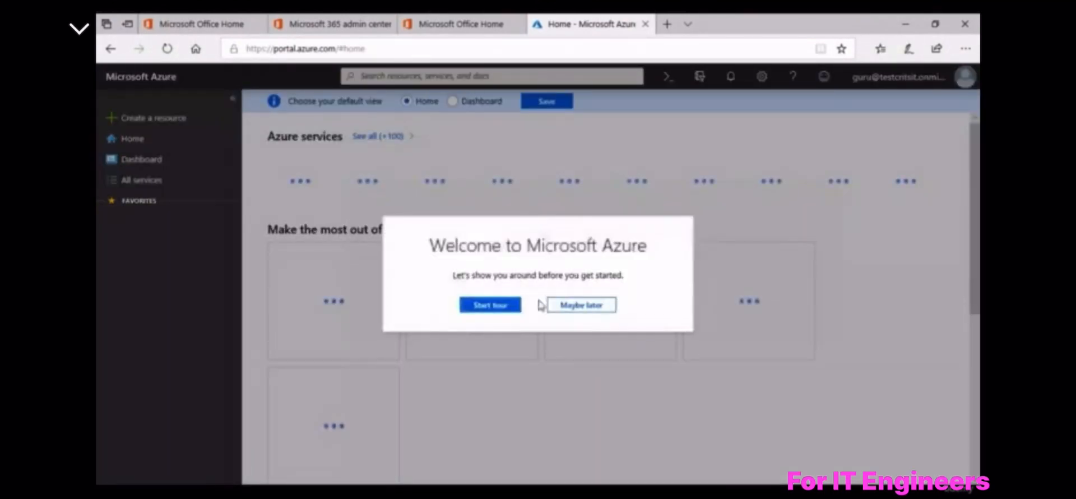
Skip the Azure welcome tour and open Azure Active Directory for Test Critsit
{"action": "left_click", "coordinate": [582, 305]}
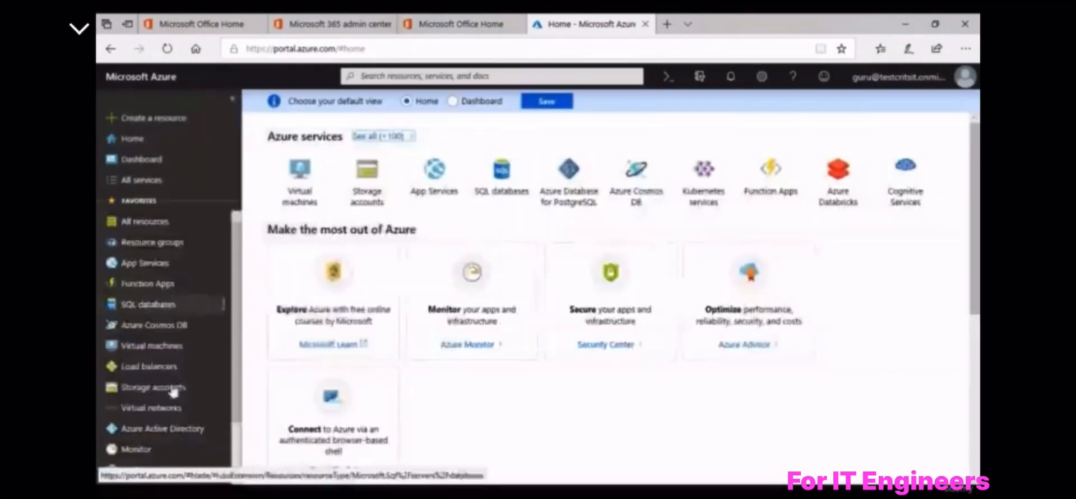
{"action": "left_click", "coordinate": [151, 433]}
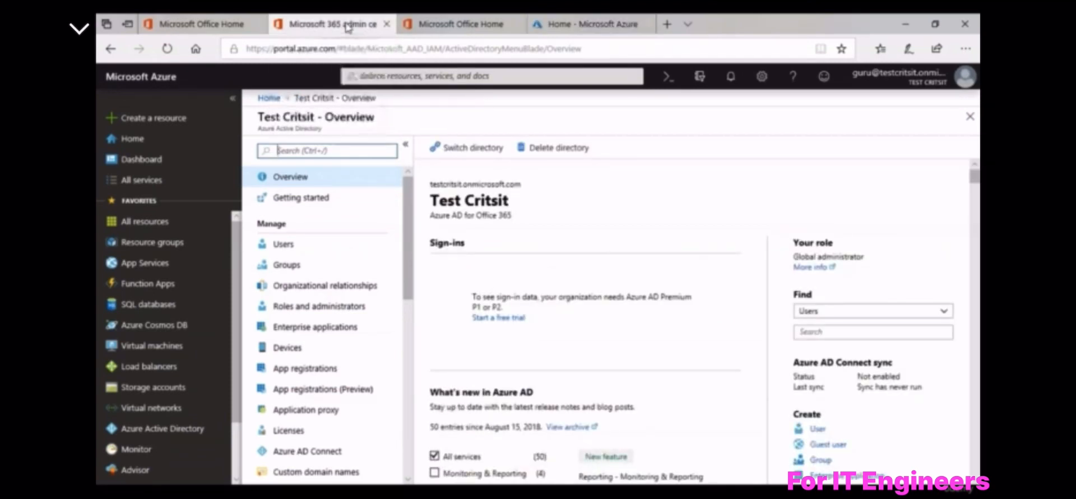
Glance at the admin center tab, then highlight the 'Azure AD for Office 365' subtitle
{"action": "left_click", "coordinate": [348, 27]}
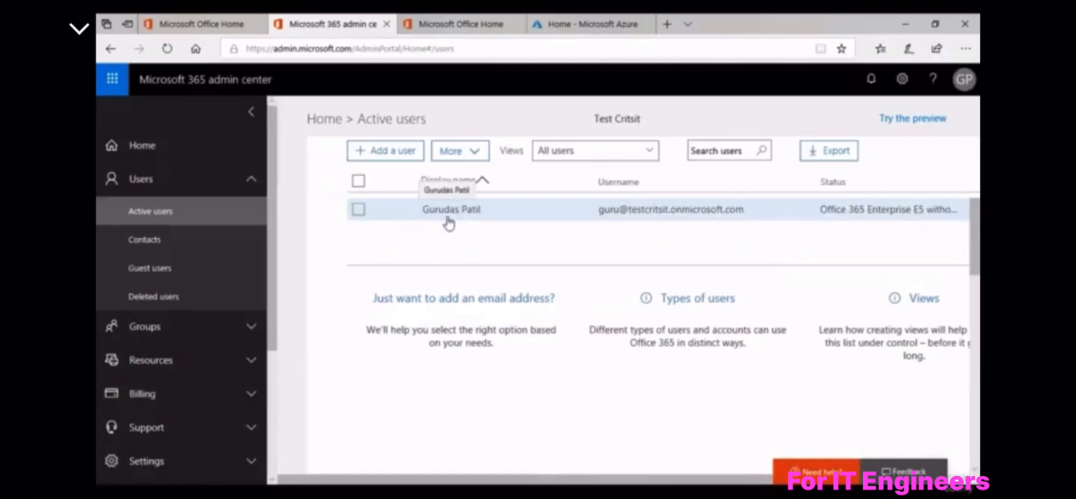
{"action": "left_click", "coordinate": [570, 28]}
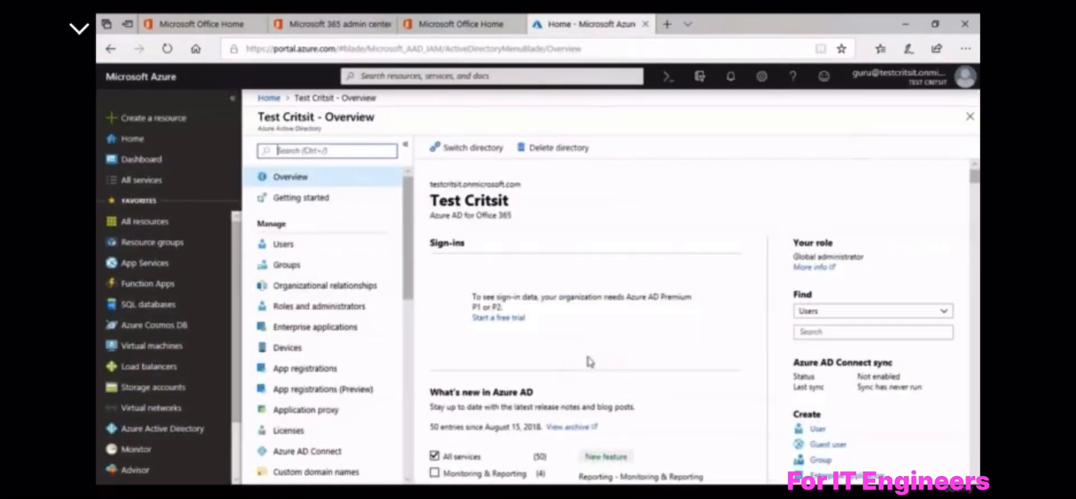
{"action": "scroll", "coordinate": [588, 362], "scroll_direction": "down", "scroll_amount": 1}
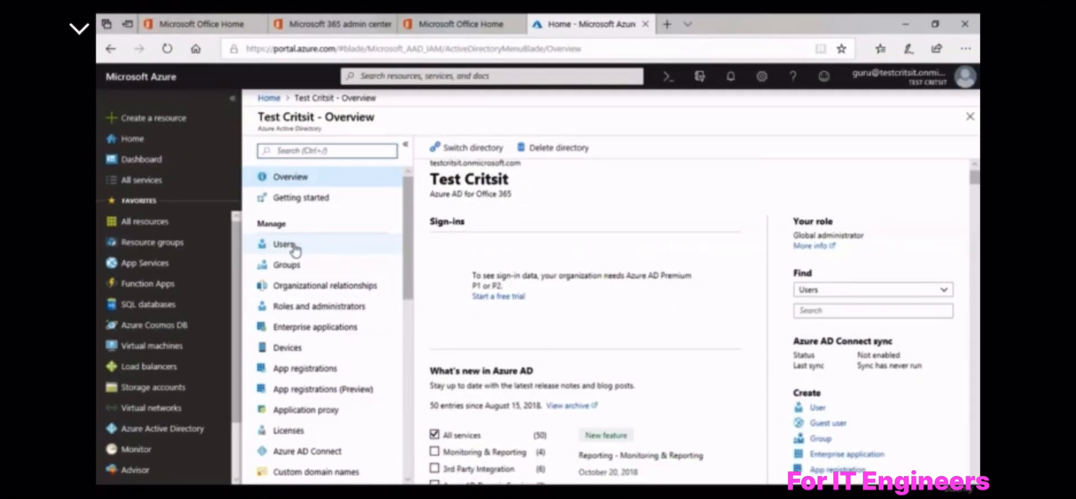
{"action": "left_click_drag", "start_coordinate": [436, 194], "coordinate": [510, 195]}
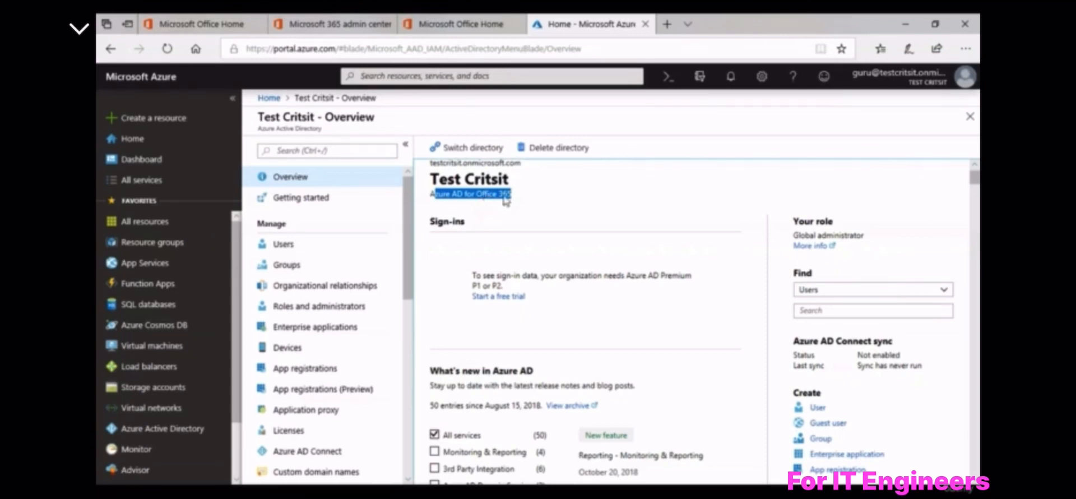
Point out the Azure AD Premium sign-in requirement and open the directory's Users list
{"action": "double_click", "coordinate": [471, 195]}
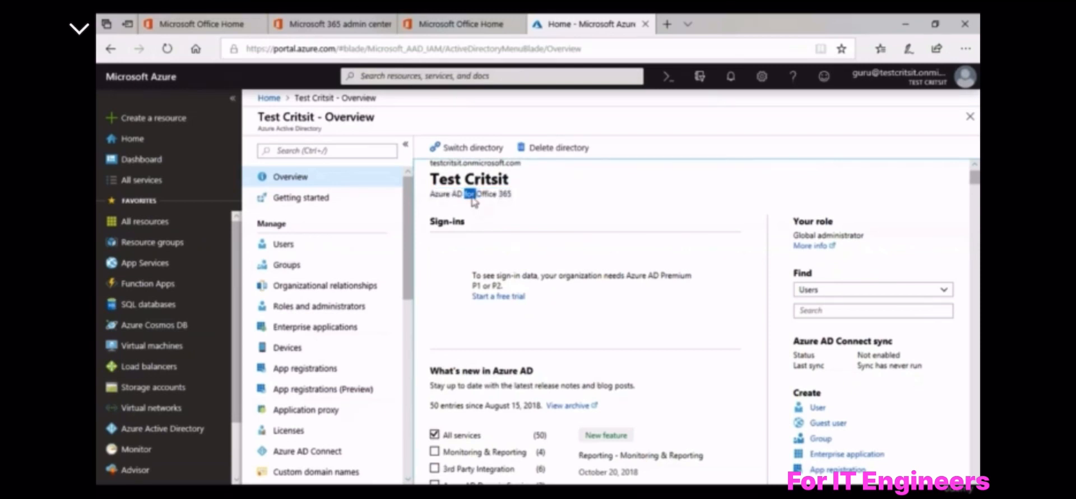
{"action": "left_click", "coordinate": [473, 199]}
{"action": "left_click_drag", "start_coordinate": [625, 275], "coordinate": [698, 287]}
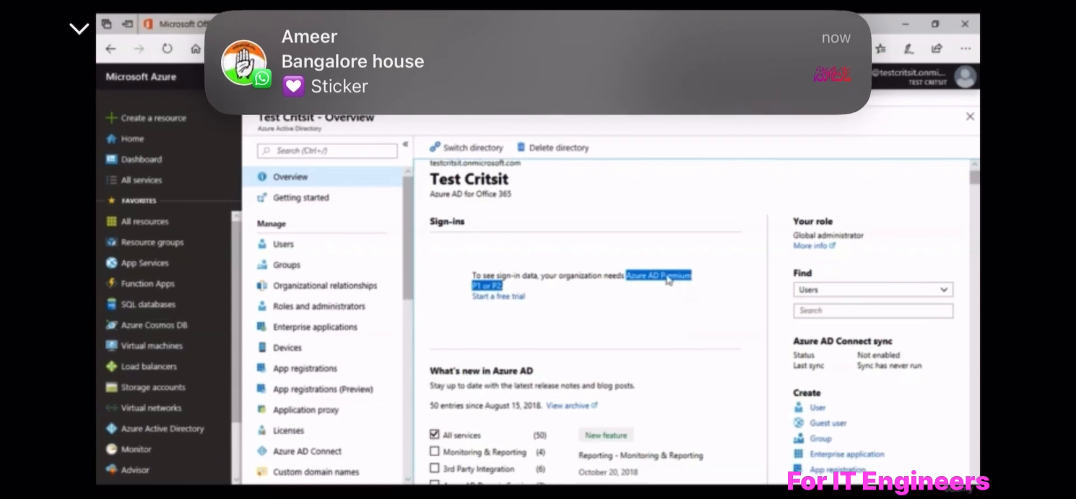
{"action": "left_click", "coordinate": [667, 281]}
{"action": "left_click", "coordinate": [304, 244]}
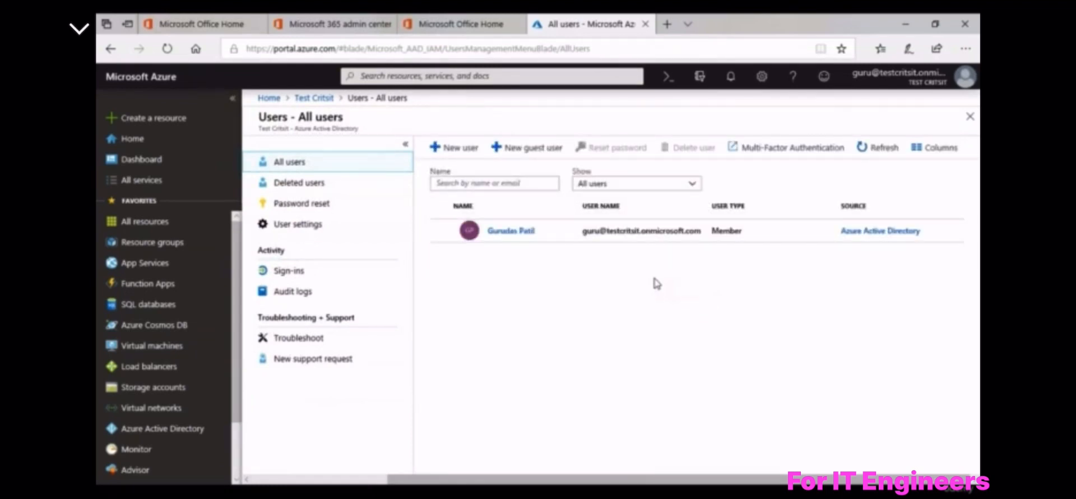
Tick the lone Member user in All users, then return to the admin center tab
{"action": "left_click", "coordinate": [710, 236]}
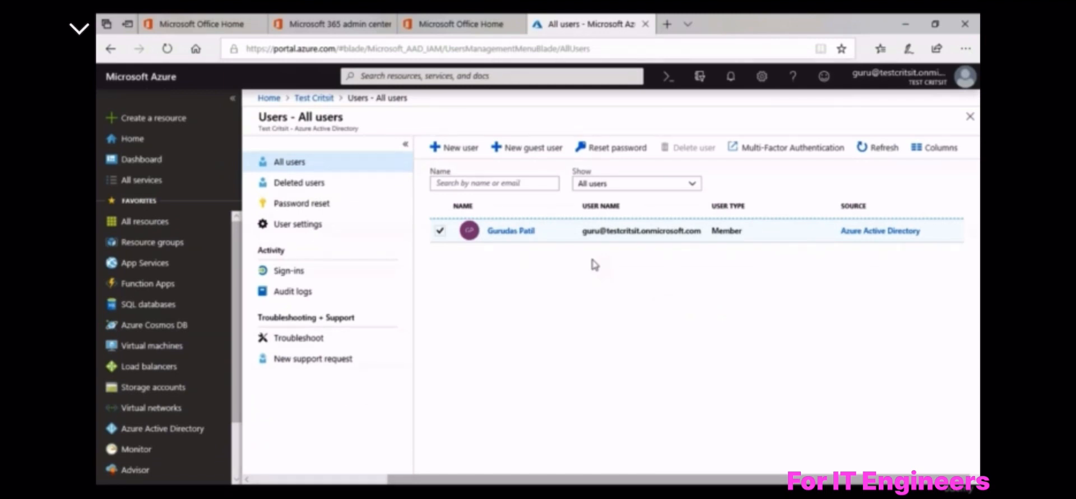
{"action": "left_click", "coordinate": [339, 26]}
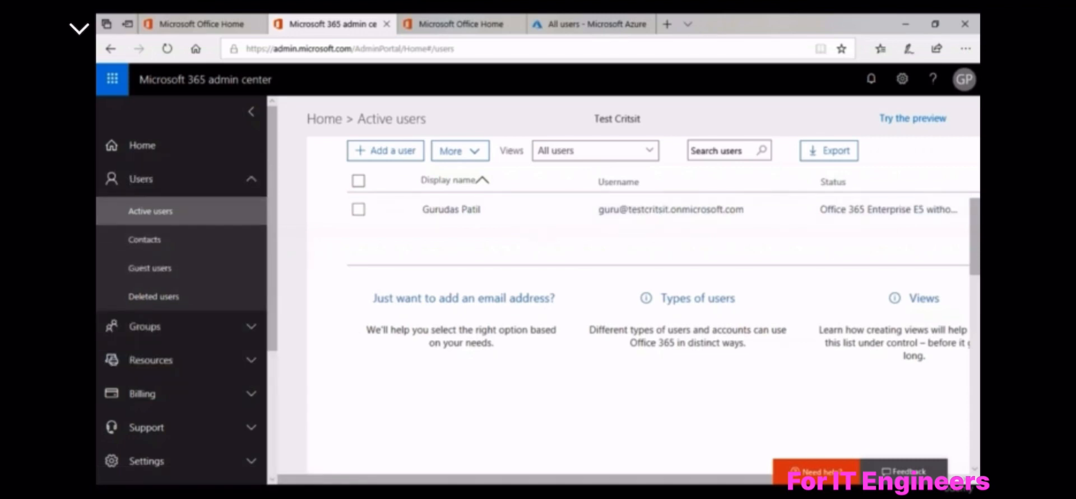
Start a new user with first name Test, last name Cloud and username testcloud
{"action": "left_click", "coordinate": [407, 162]}
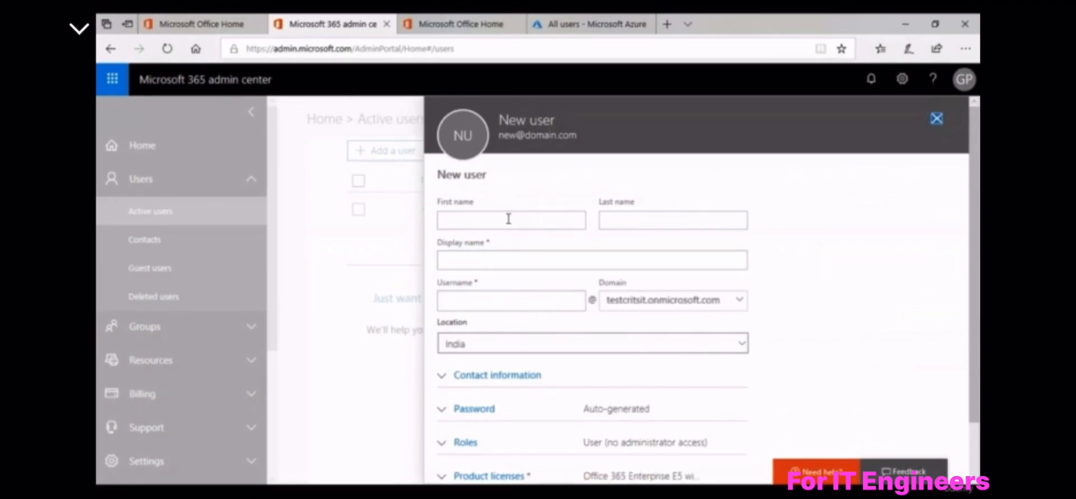
{"action": "left_click", "coordinate": [508, 219]}
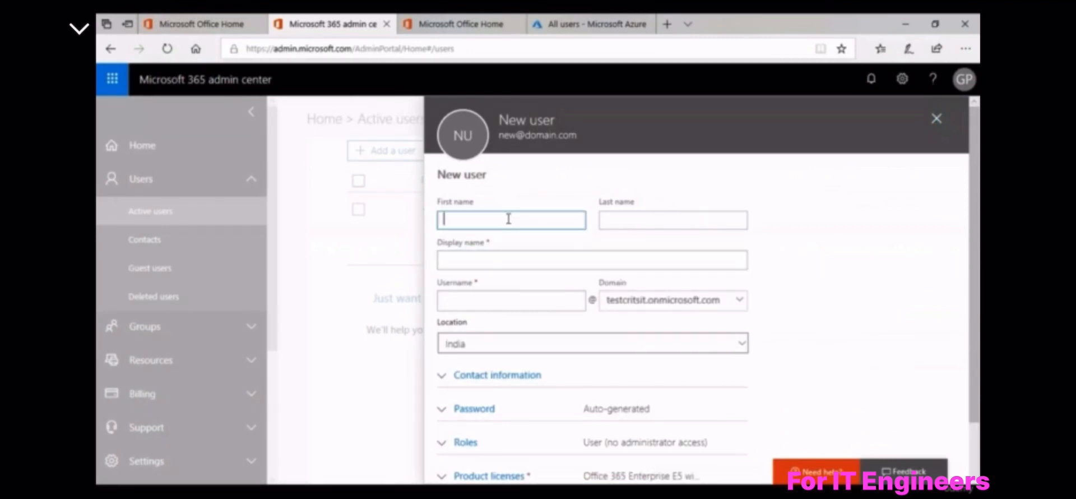
{"action": "type", "text": "Test"}
{"action": "key", "text": "Tab"}
{"action": "type", "text": "Cloud"}
{"action": "key", "text": "Tab"}
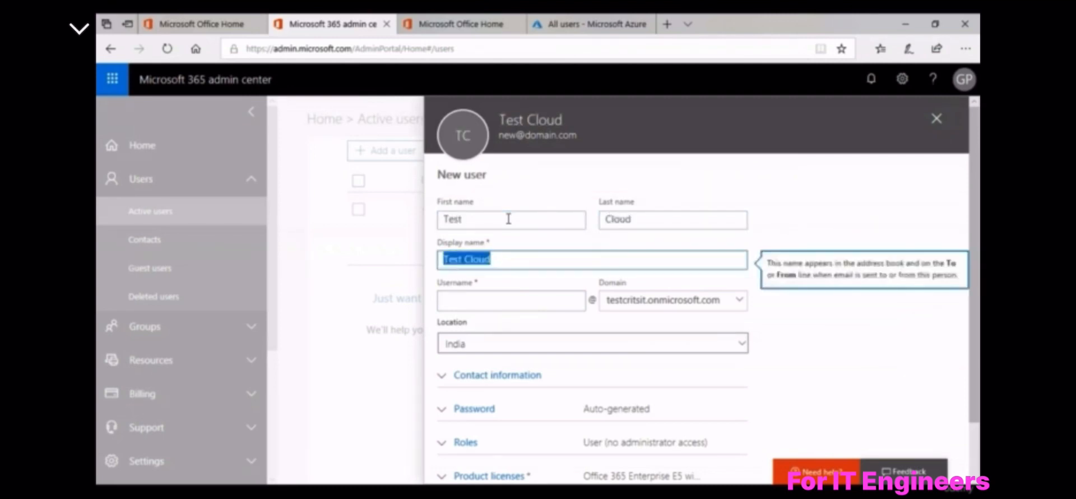
{"action": "key", "text": "Tab"}
{"action": "type", "text": "testcloud"}
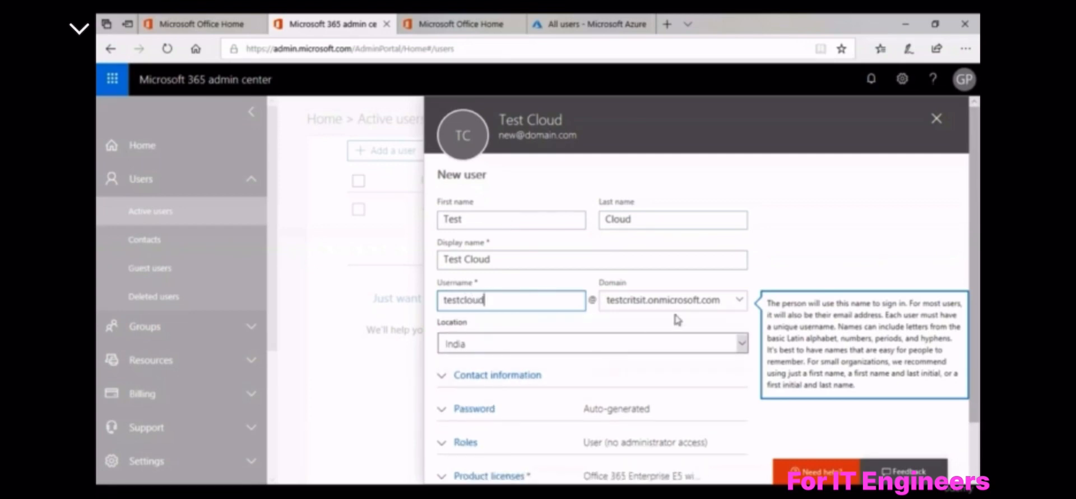
{"action": "scroll", "coordinate": [830, 255], "scroll_direction": "down", "scroll_amount": 1}
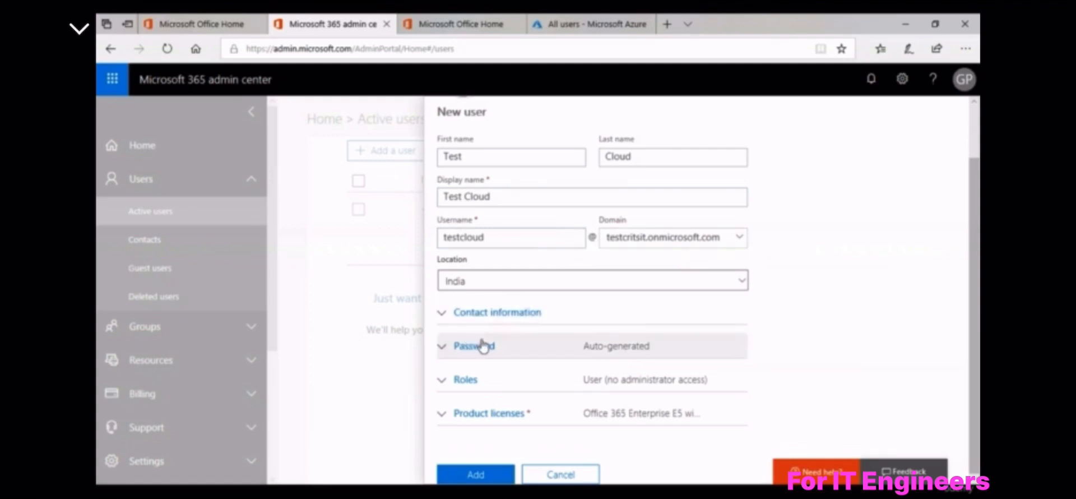
Expand and collapse Password settings, then show Product licenses with Office 365 Enterprise E5 enabled
{"action": "left_click", "coordinate": [554, 340]}
{"action": "scroll", "coordinate": [771, 326], "scroll_direction": "down", "scroll_amount": 1}
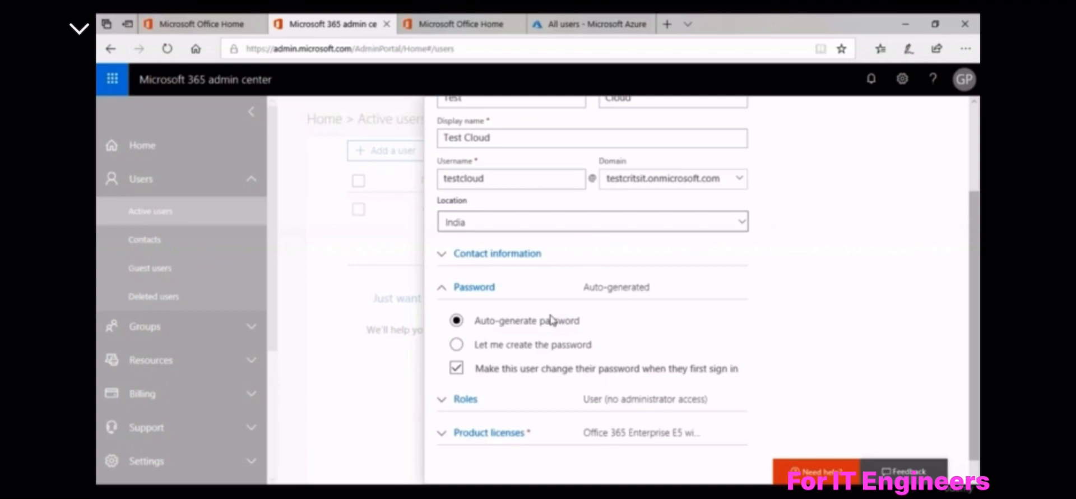
{"action": "scroll", "coordinate": [550, 320], "scroll_direction": "down", "scroll_amount": 1}
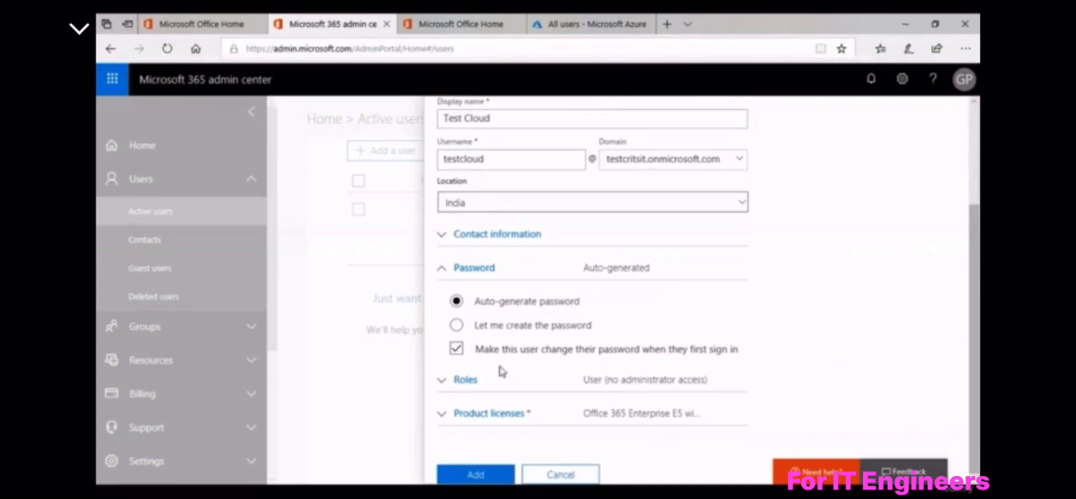
{"action": "left_click", "coordinate": [471, 273]}
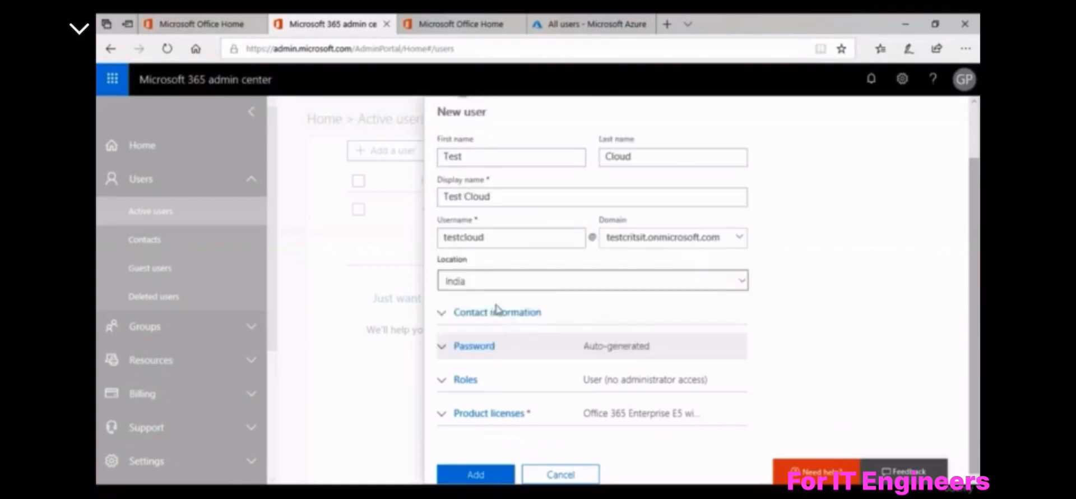
{"action": "left_click", "coordinate": [484, 420]}
{"action": "scroll", "coordinate": [484, 420], "scroll_direction": "down", "scroll_amount": 3}
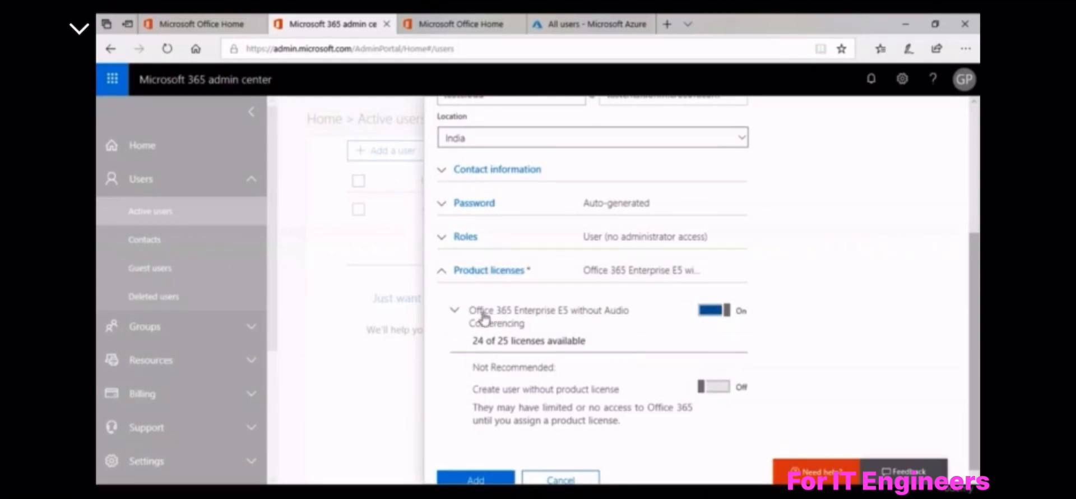
Add Test Cloud, review its generated password, and untick Send password in email before closing
{"action": "left_click", "coordinate": [498, 273]}
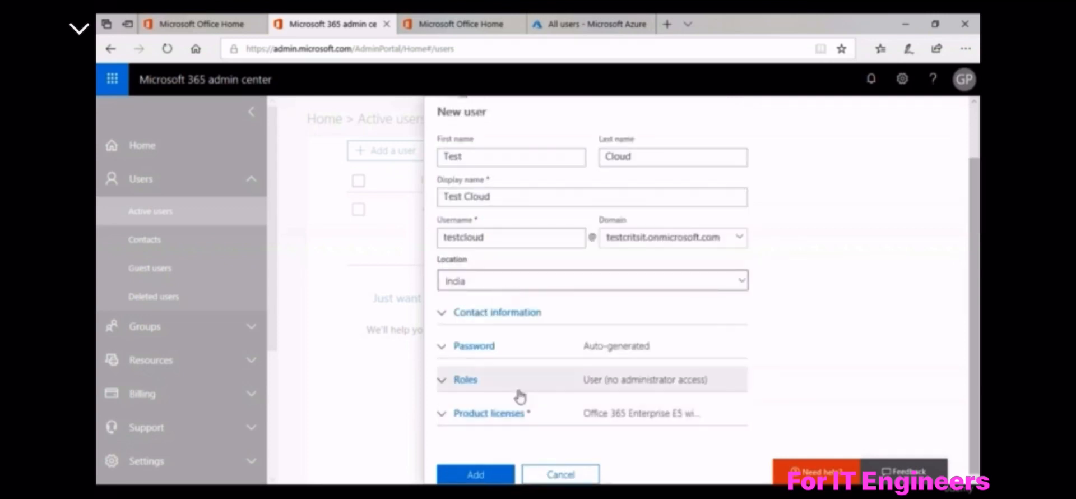
{"action": "left_click", "coordinate": [477, 475]}
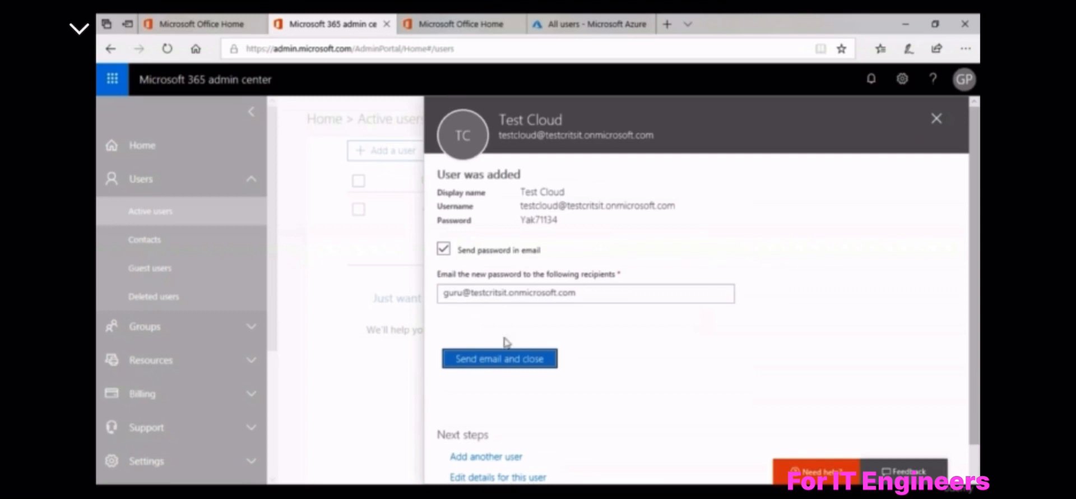
{"action": "left_click_drag", "start_coordinate": [523, 221], "coordinate": [561, 222]}
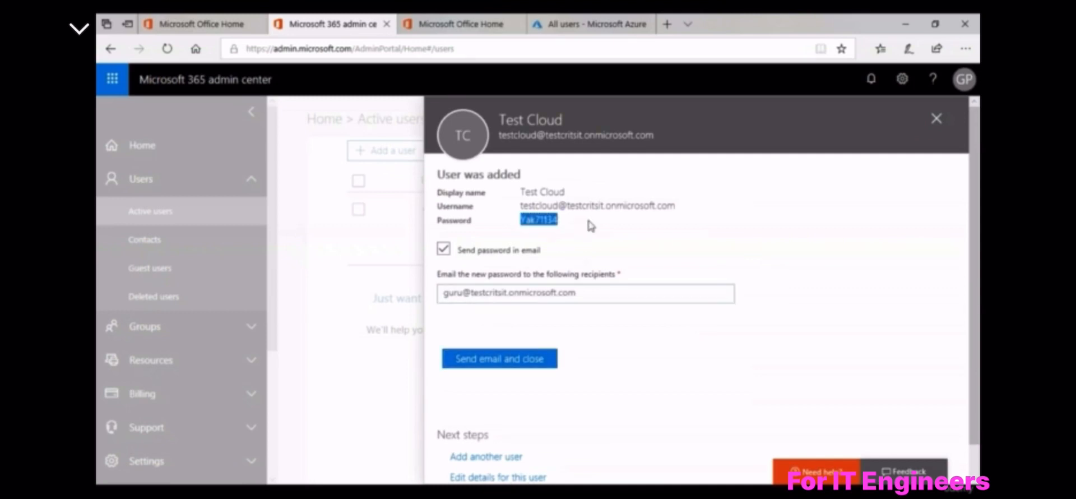
{"action": "left_click", "coordinate": [542, 223]}
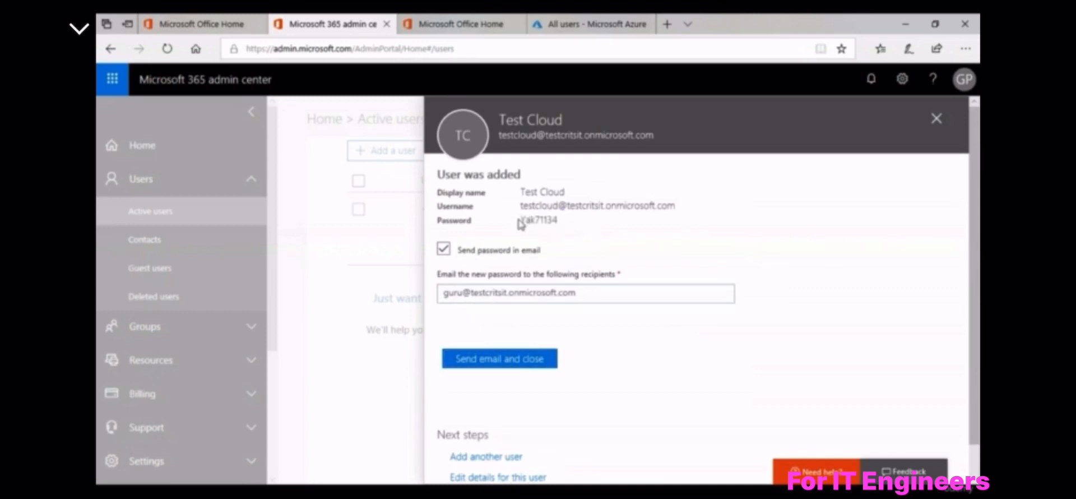
{"action": "left_click_drag", "start_coordinate": [520, 222], "coordinate": [584, 220]}
{"action": "left_click", "coordinate": [584, 220]}
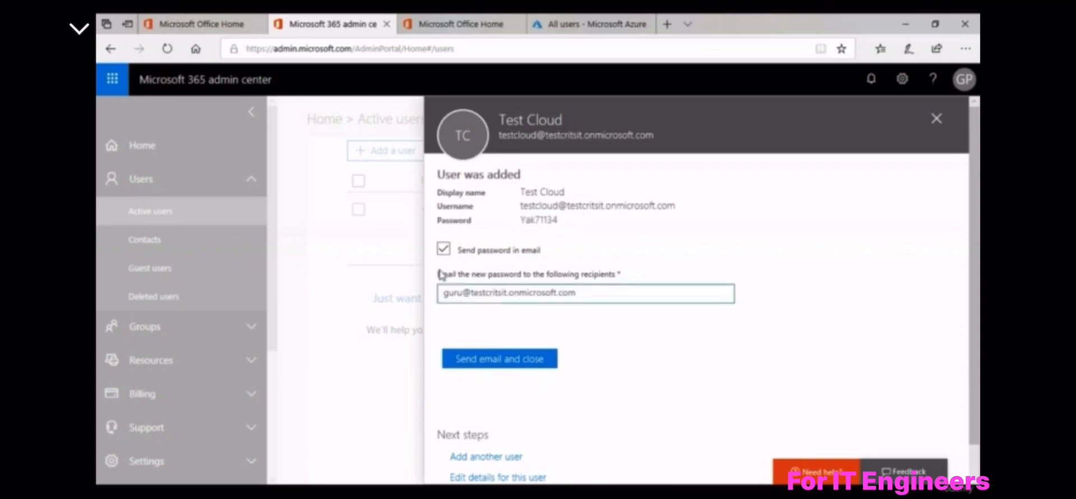
{"action": "left_click", "coordinate": [443, 250]}
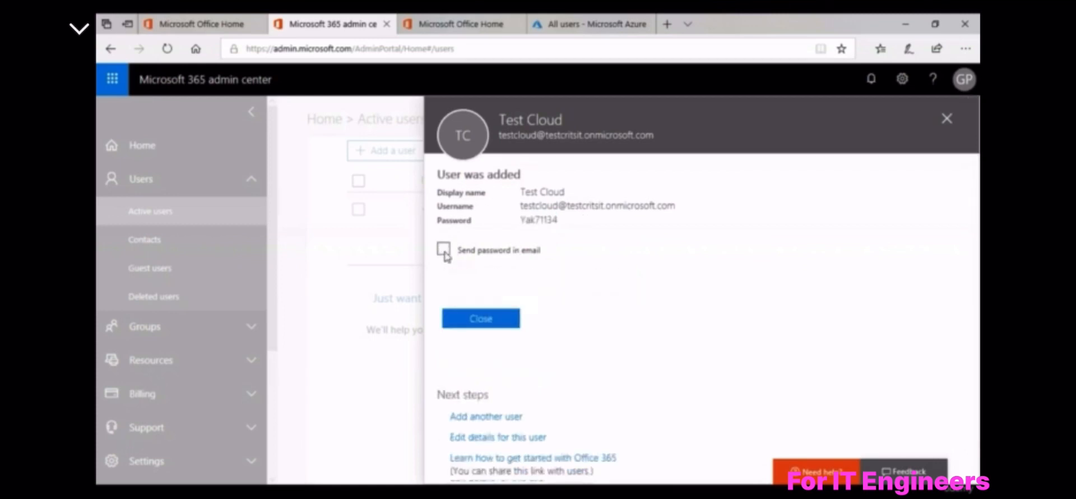
{"action": "left_click", "coordinate": [472, 323]}
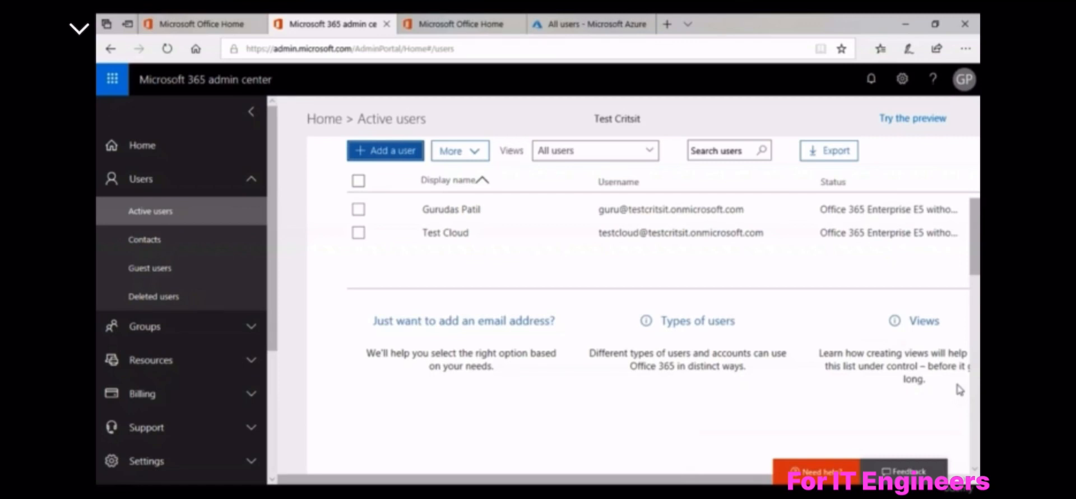
Open and close Test Cloud's details, then begin another new user form
{"action": "left_click", "coordinate": [507, 235]}
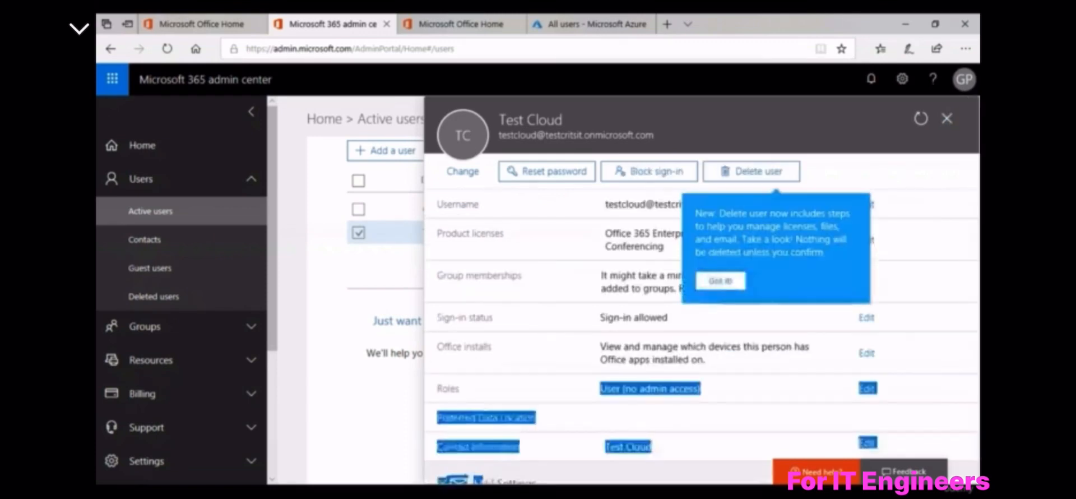
{"action": "left_click", "coordinate": [943, 115]}
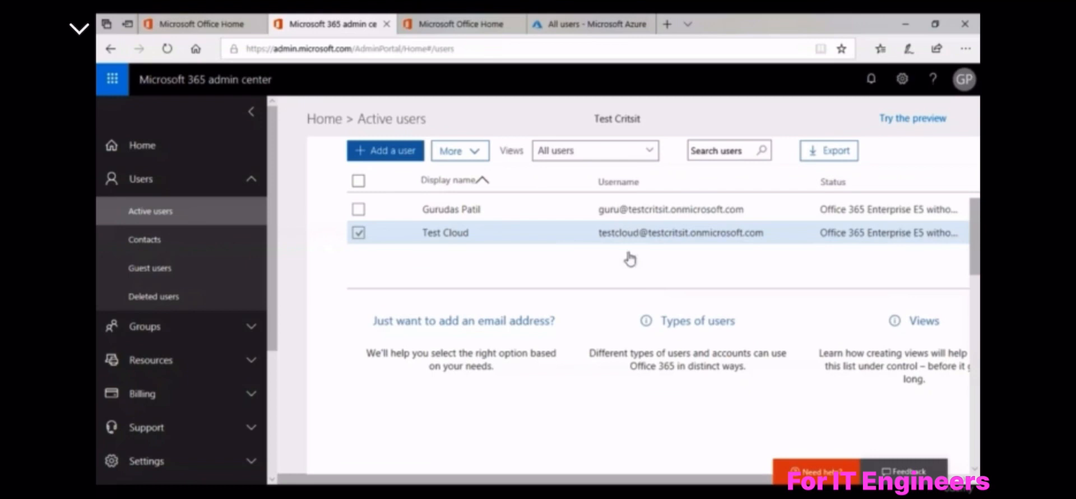
{"action": "left_click", "coordinate": [402, 149]}
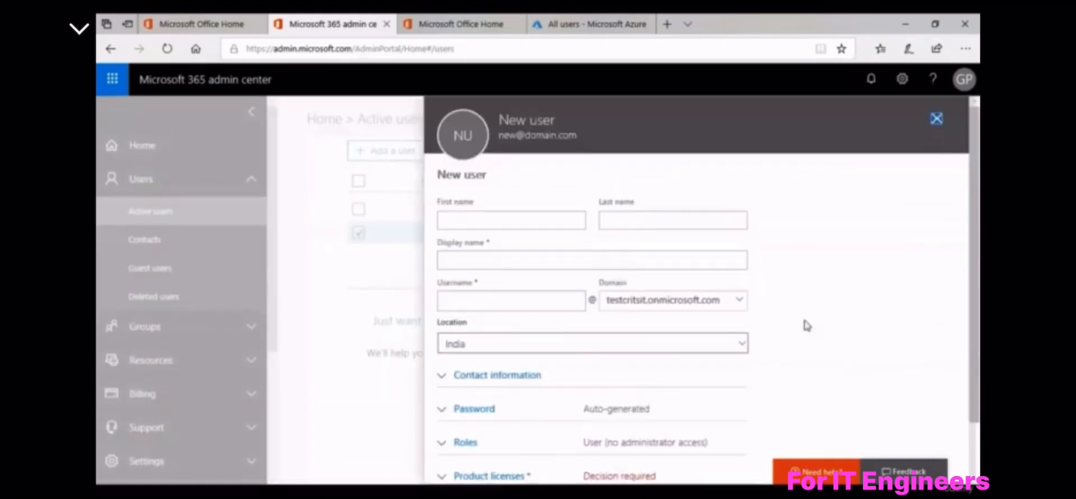
Pick 'Let me create the password' for the new user, then cancel the form
{"action": "scroll", "coordinate": [806, 325], "scroll_direction": "down", "scroll_amount": 1}
{"action": "left_click", "coordinate": [546, 365]}
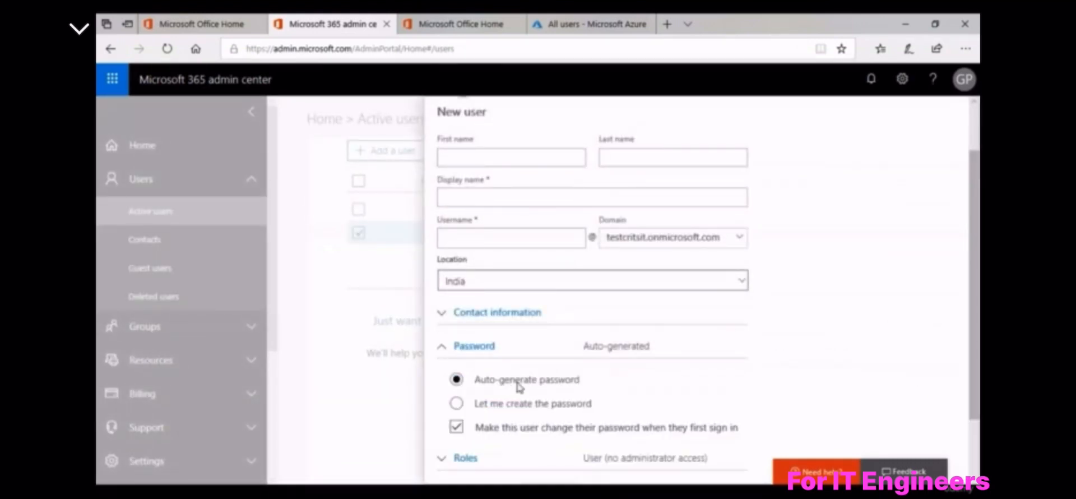
{"action": "left_click", "coordinate": [456, 403]}
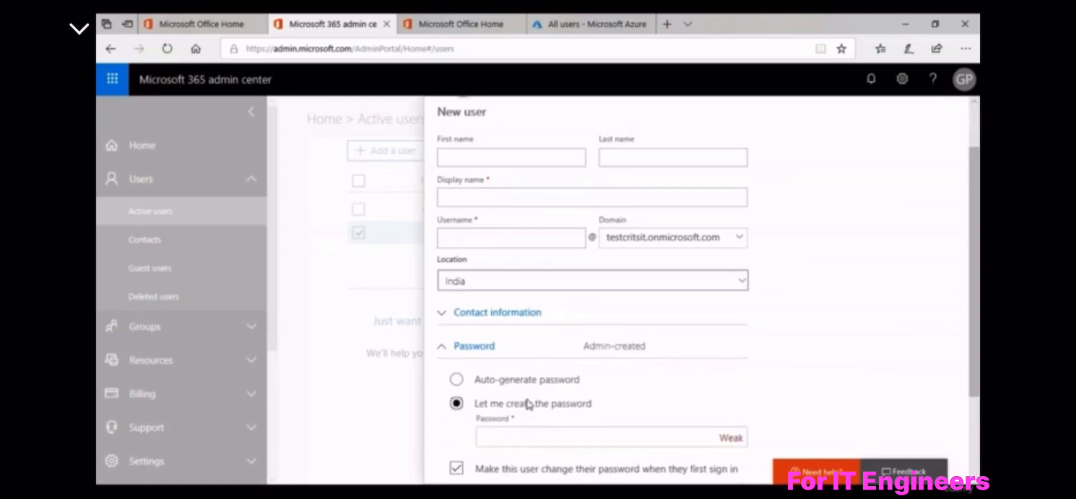
{"action": "scroll", "coordinate": [558, 420], "scroll_direction": "down", "scroll_amount": 2}
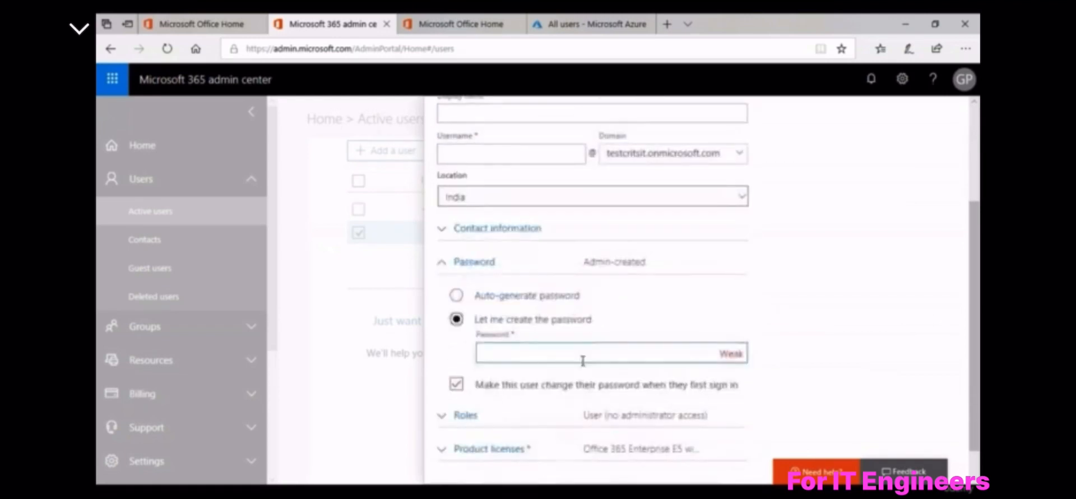
{"action": "left_click", "coordinate": [583, 360]}
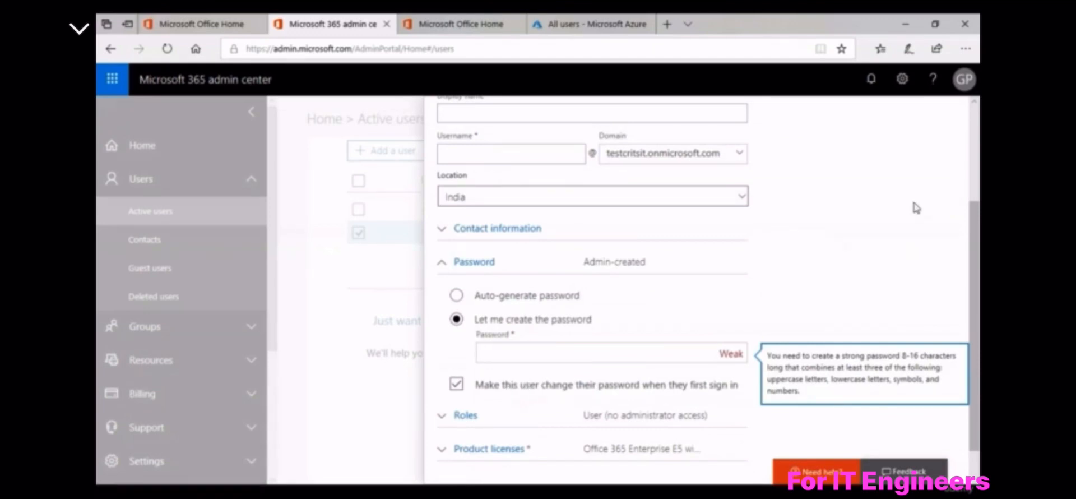
{"action": "scroll", "coordinate": [916, 207], "scroll_direction": "down", "scroll_amount": 1}
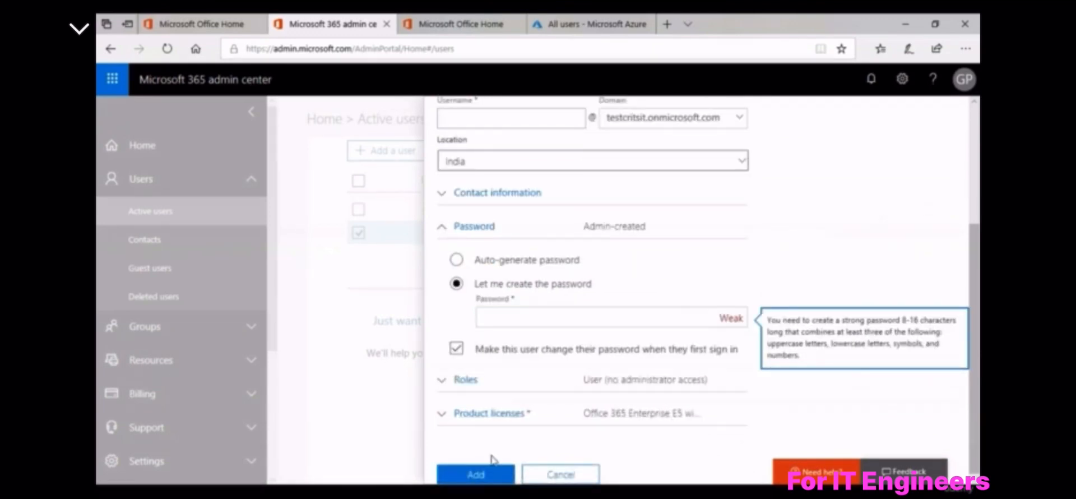
{"action": "left_click", "coordinate": [582, 472]}
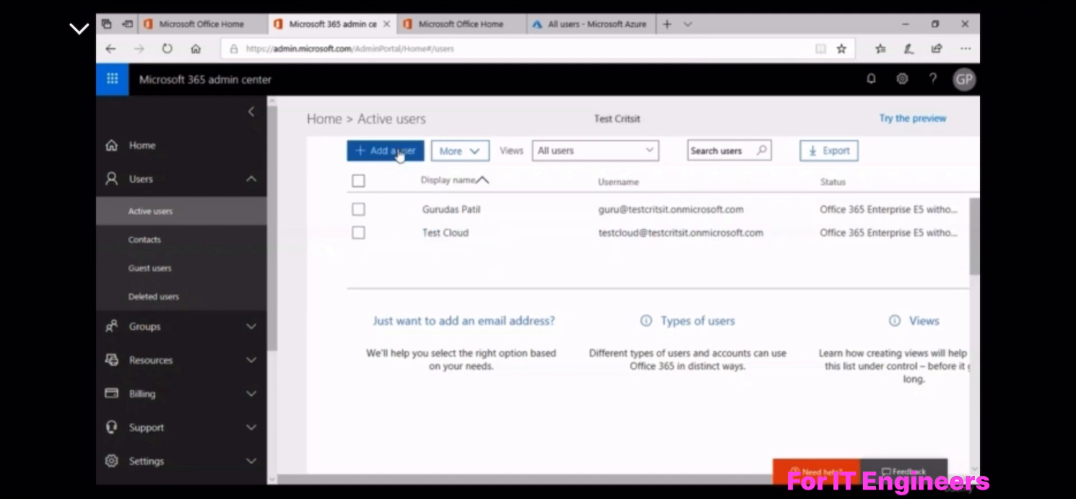
Open the More dropdown of extra user actions on the Active users page
{"action": "left_click", "coordinate": [459, 160]}
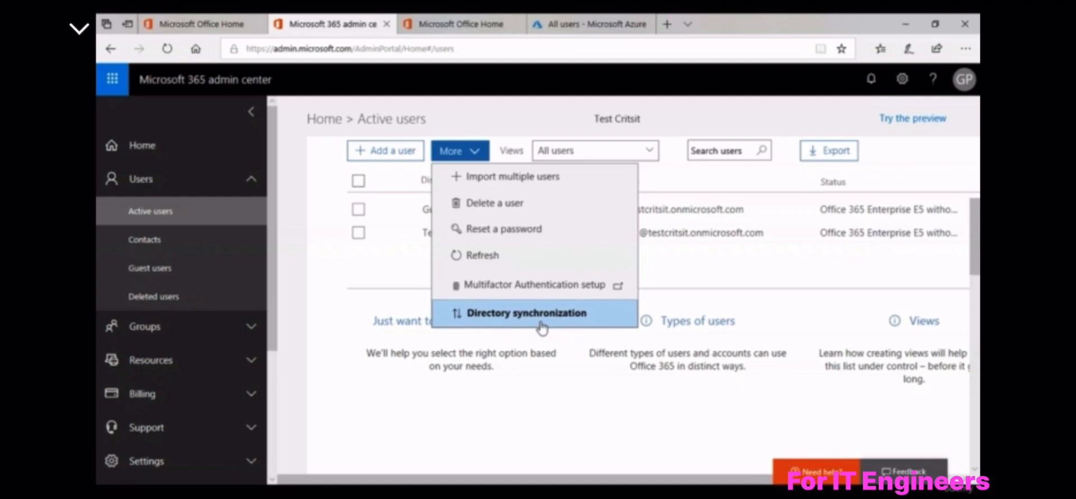
Close the More menu, check the Views dropdown, then bring up Chrome's window previews
{"action": "left_click", "coordinate": [541, 314]}
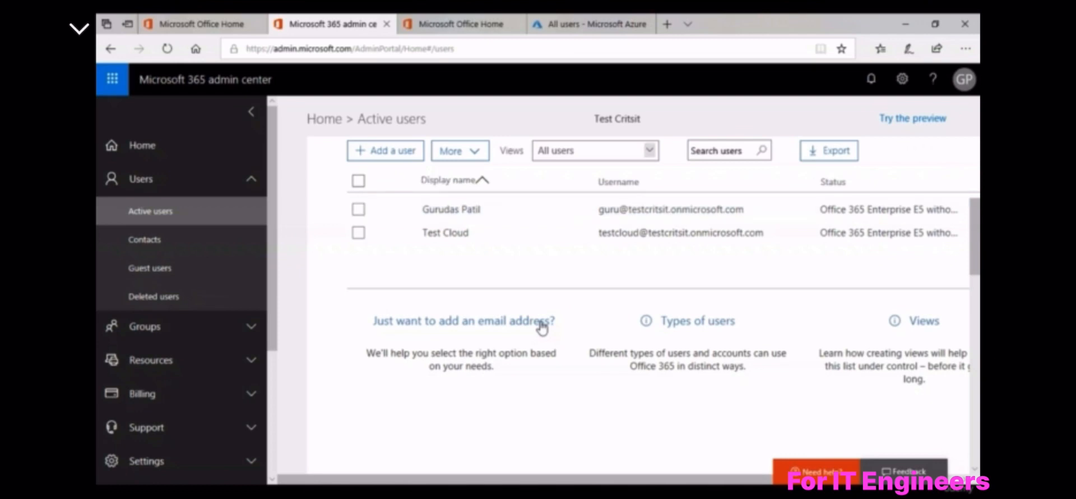
{"action": "left_click", "coordinate": [649, 150]}
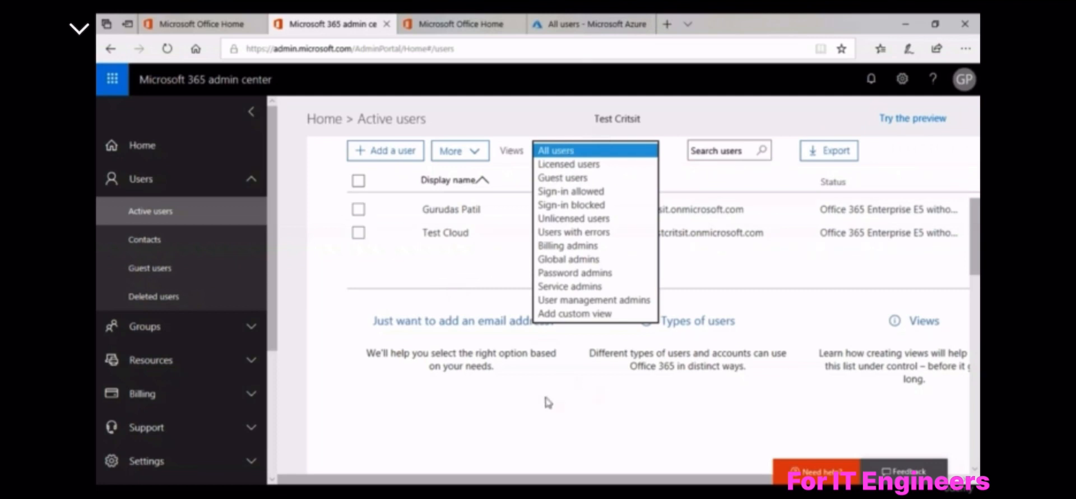
{"action": "mouse_move", "coordinate": [239, 492]}
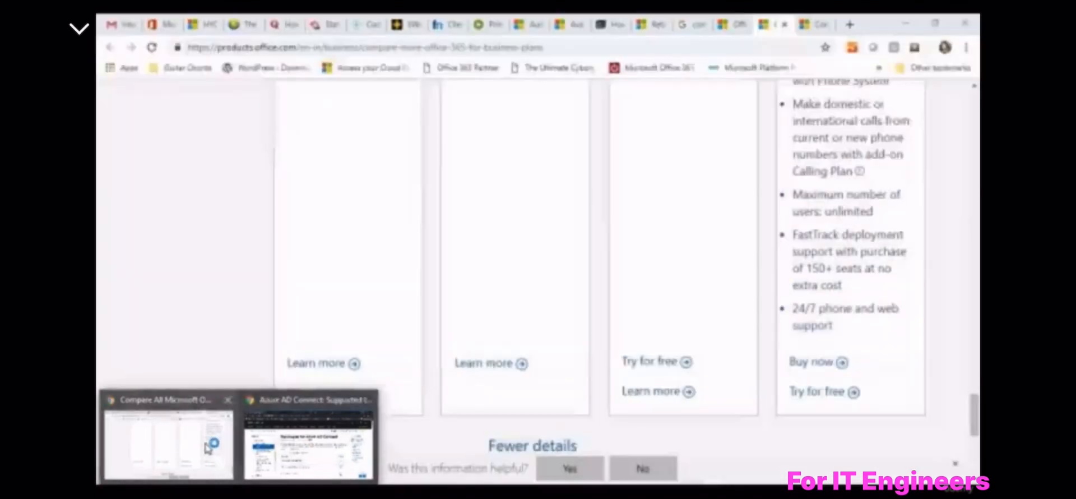
Bring the Chrome admin center tab to the front and close its find bar
{"action": "left_click", "coordinate": [205, 446]}
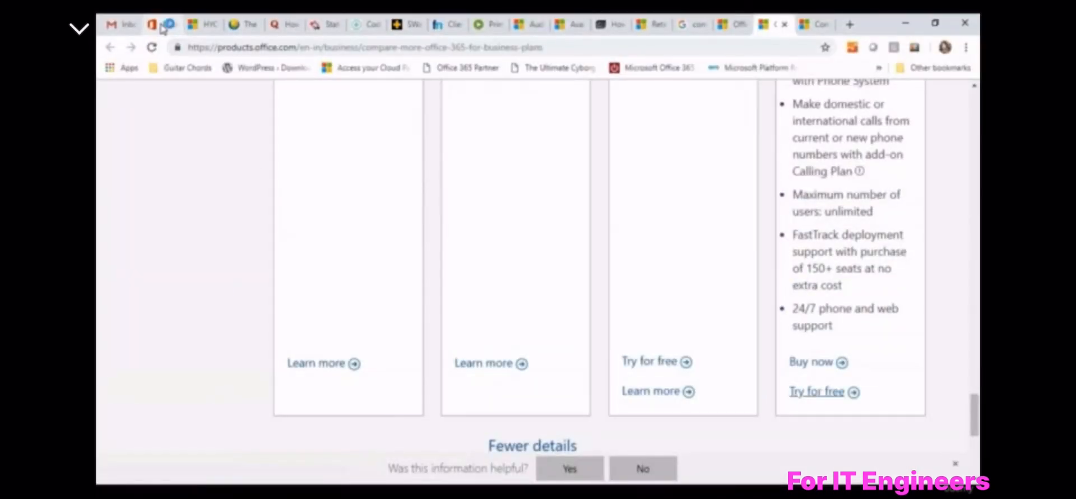
{"action": "left_click", "coordinate": [162, 26]}
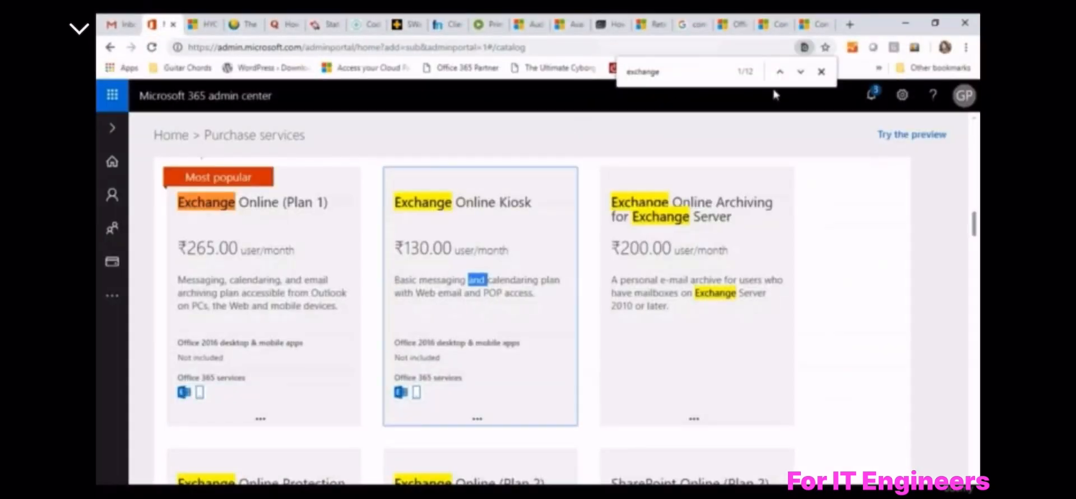
{"action": "left_click", "coordinate": [821, 71]}
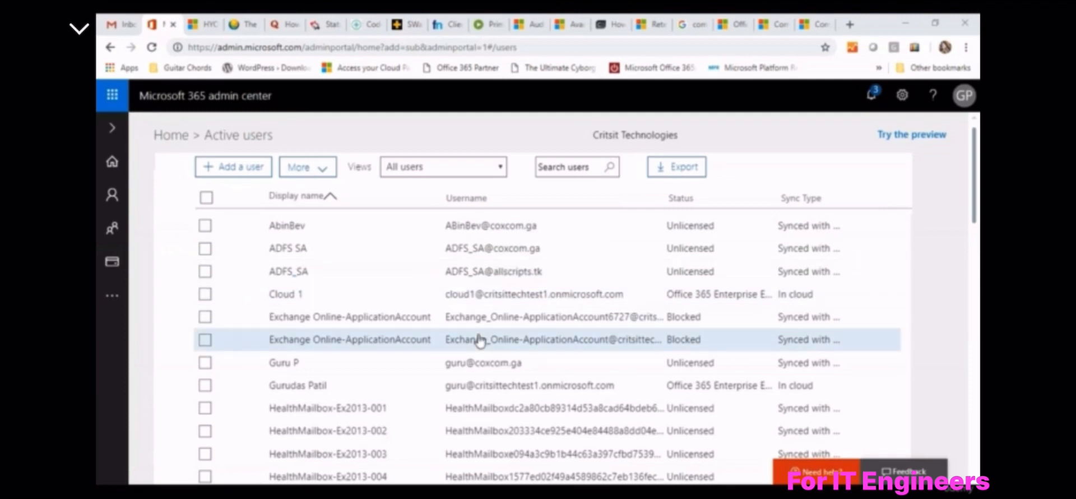
Check the Critsit Technologies Views dropdown, keeping All users selected
{"action": "scroll", "coordinate": [479, 340], "scroll_direction": "down", "scroll_amount": 15}
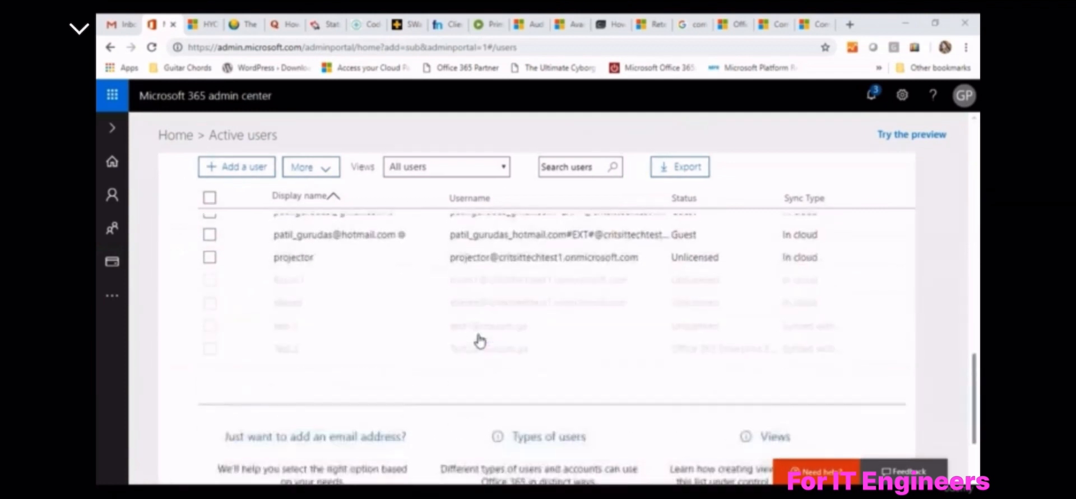
{"action": "scroll", "coordinate": [482, 338], "scroll_direction": "up", "scroll_amount": 15}
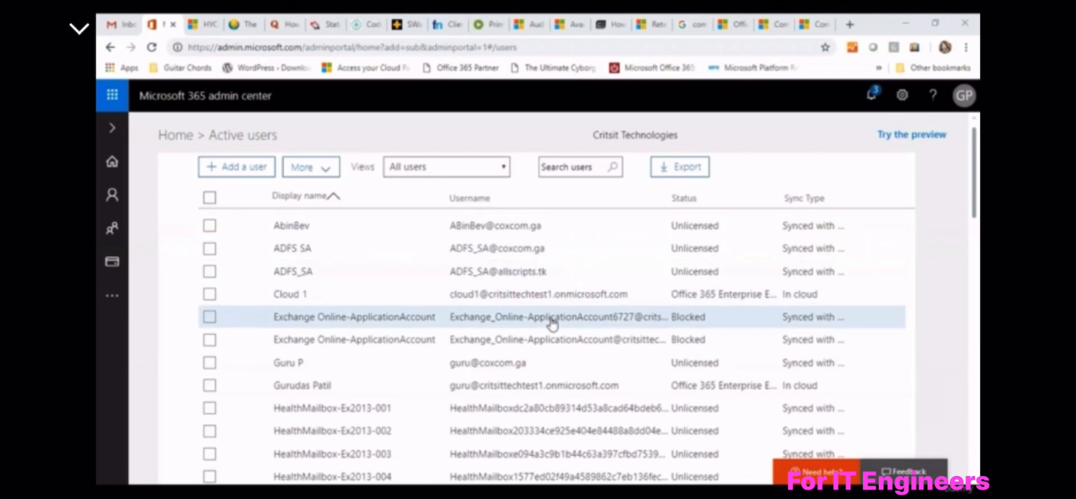
{"action": "left_click", "coordinate": [467, 172]}
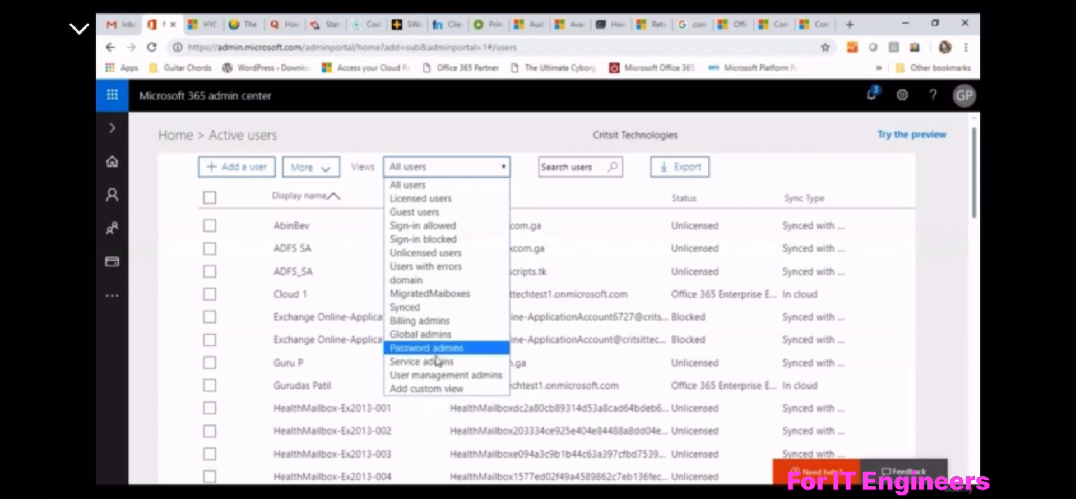
{"action": "left_click", "coordinate": [543, 292]}
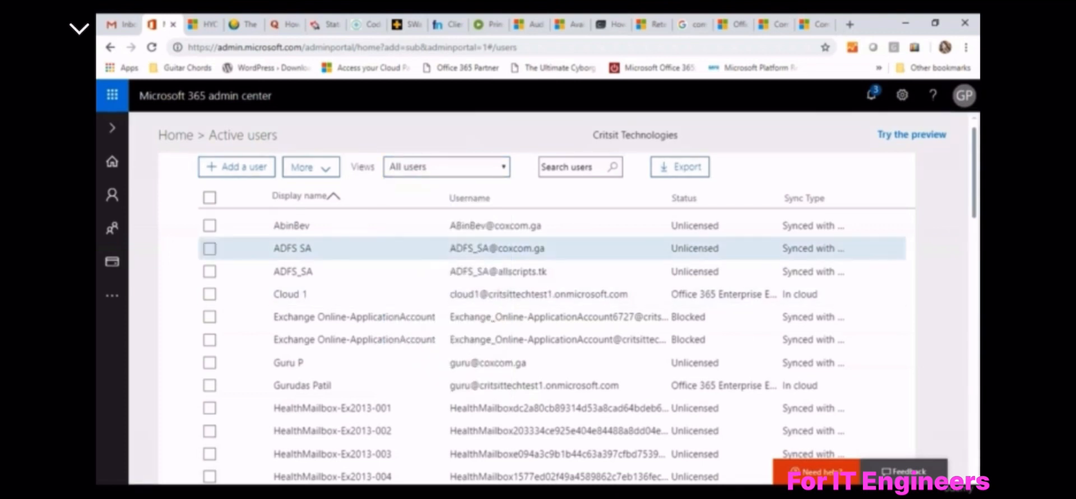
Start adding a user and view the four username domains, leaving the domain unchanged
{"action": "left_click", "coordinate": [249, 168]}
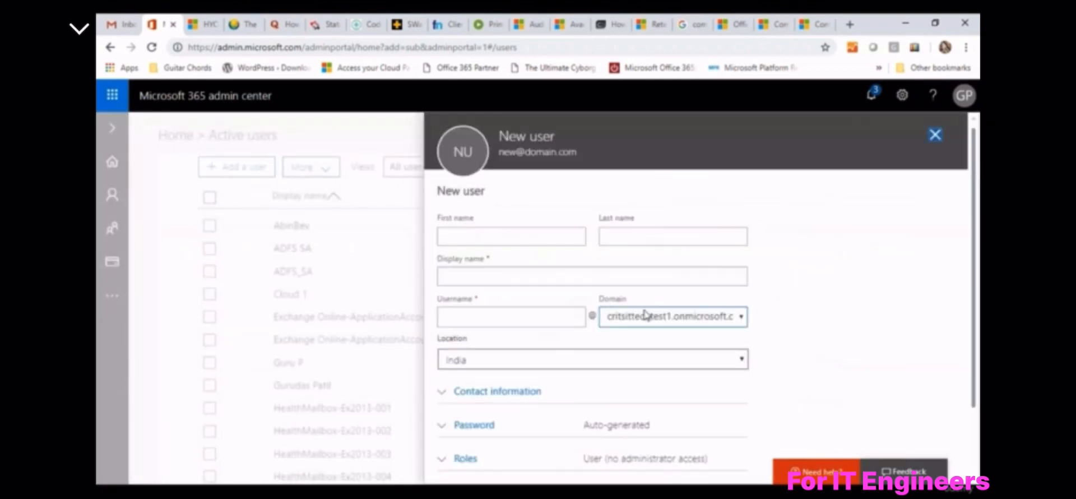
{"action": "left_click", "coordinate": [539, 315]}
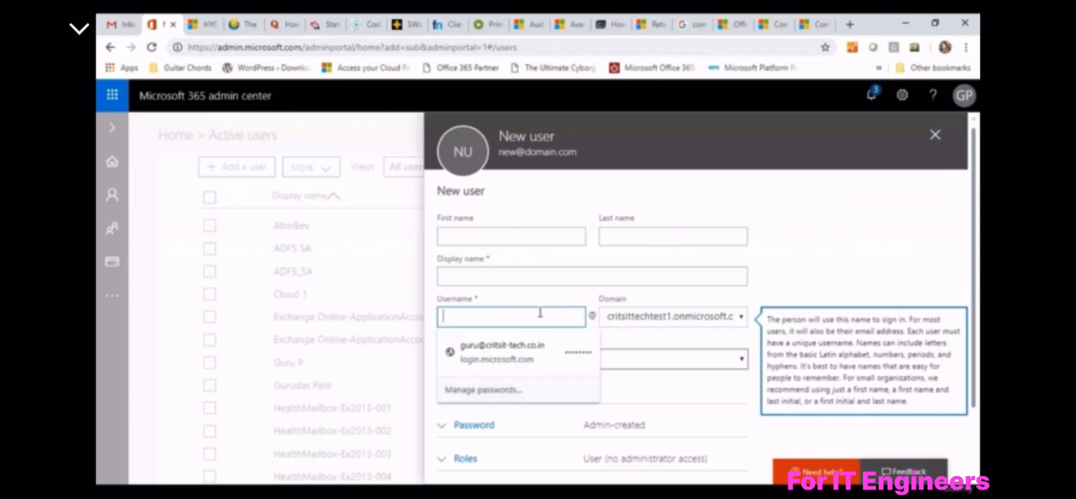
{"action": "left_click", "coordinate": [661, 316]}
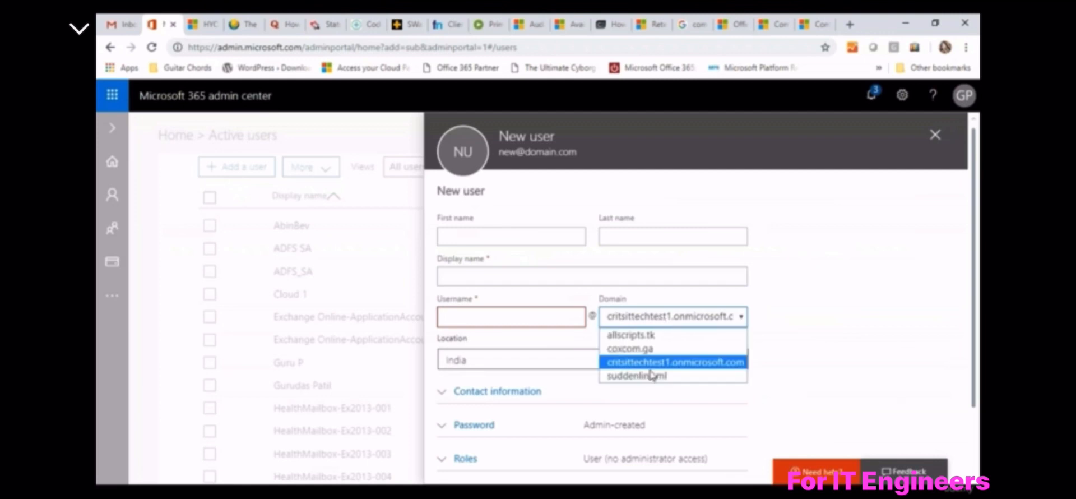
{"action": "left_click", "coordinate": [804, 307]}
{"action": "left_click", "coordinate": [803, 307]}
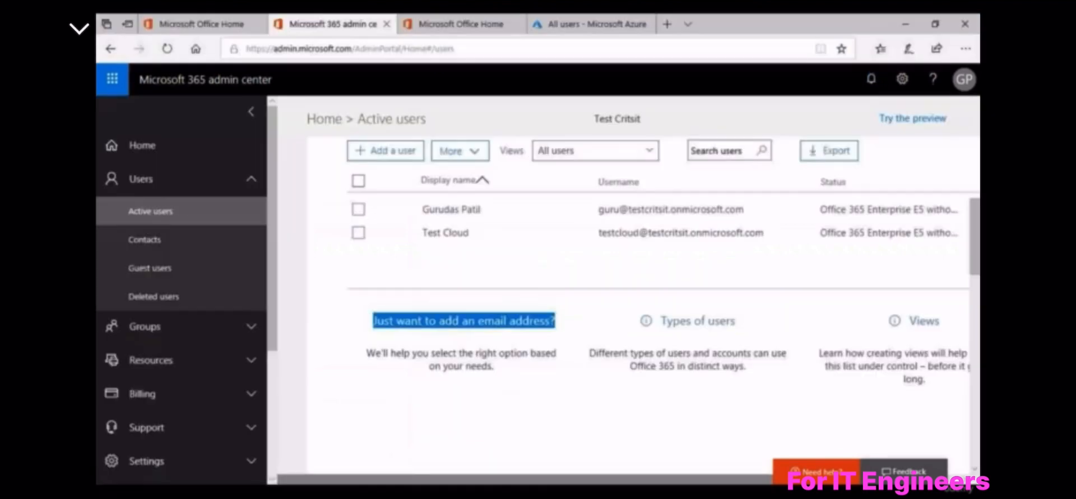
{"action": "left_click", "coordinate": [386, 150]}
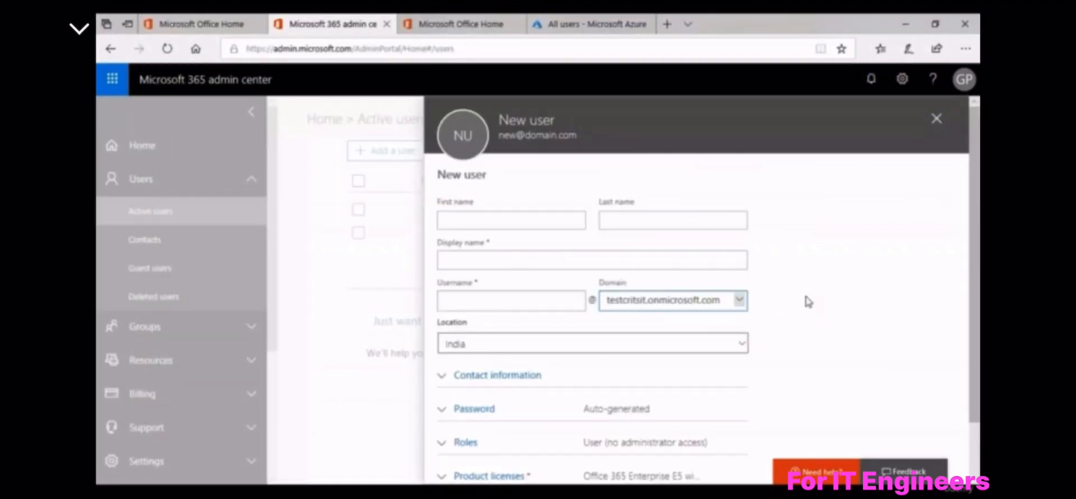
{"action": "scroll", "coordinate": [807, 301], "scroll_direction": "down", "scroll_amount": 1}
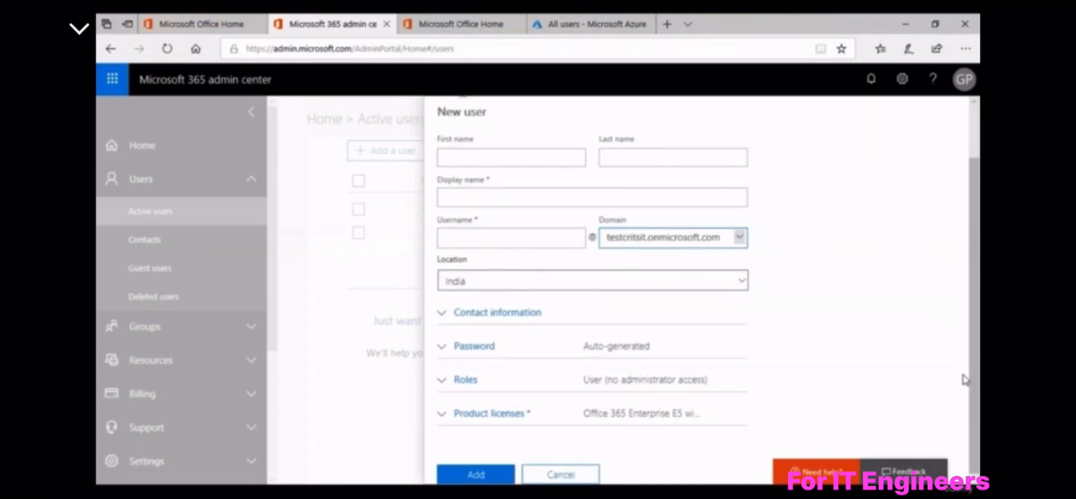
{"action": "scroll", "coordinate": [782, 233], "scroll_direction": "up", "scroll_amount": 1}
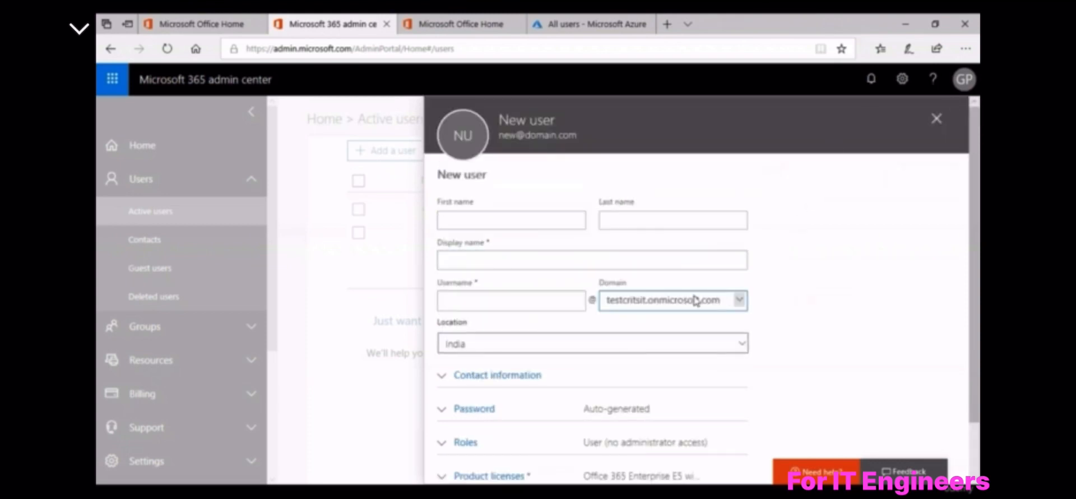
{"action": "left_click", "coordinate": [652, 307]}
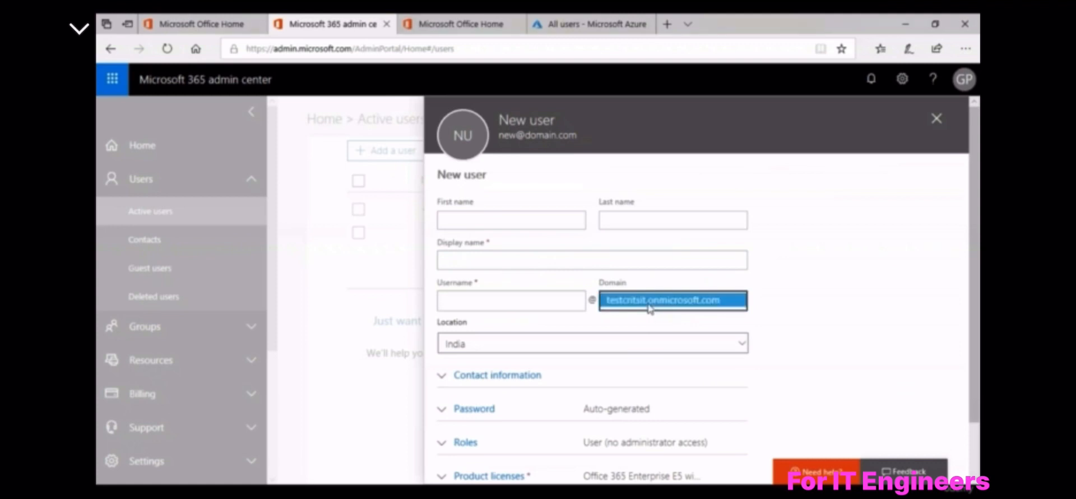
{"action": "left_click", "coordinate": [849, 274]}
{"action": "scroll", "coordinate": [848, 274], "scroll_direction": "down", "scroll_amount": 2}
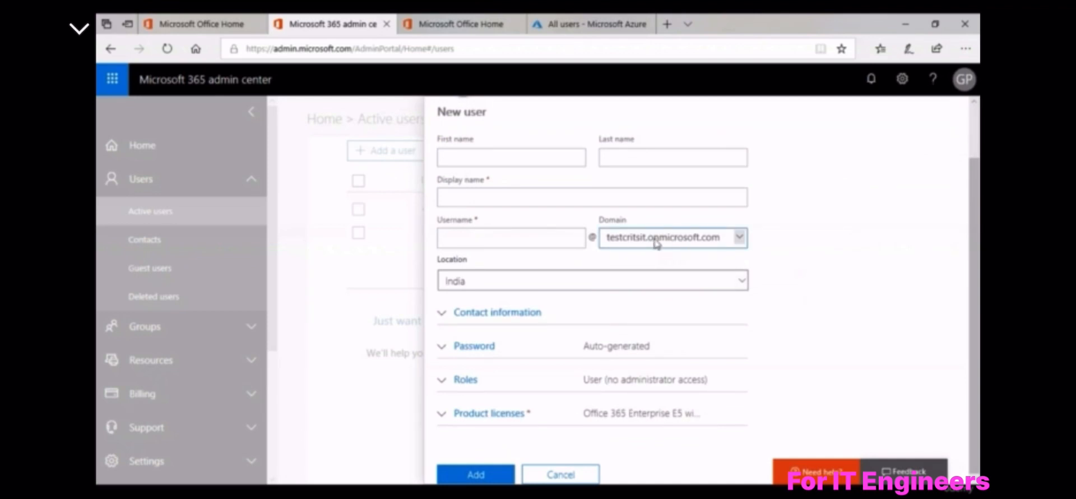
{"action": "left_click", "coordinate": [560, 474]}
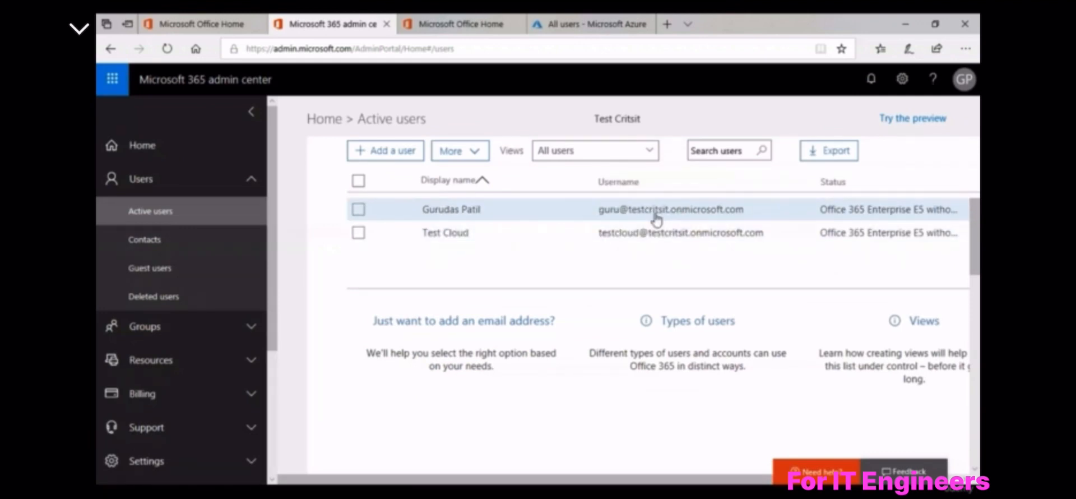
Open the Views dropdown currently showing All users for Test Critsit
{"action": "left_click", "coordinate": [620, 150]}
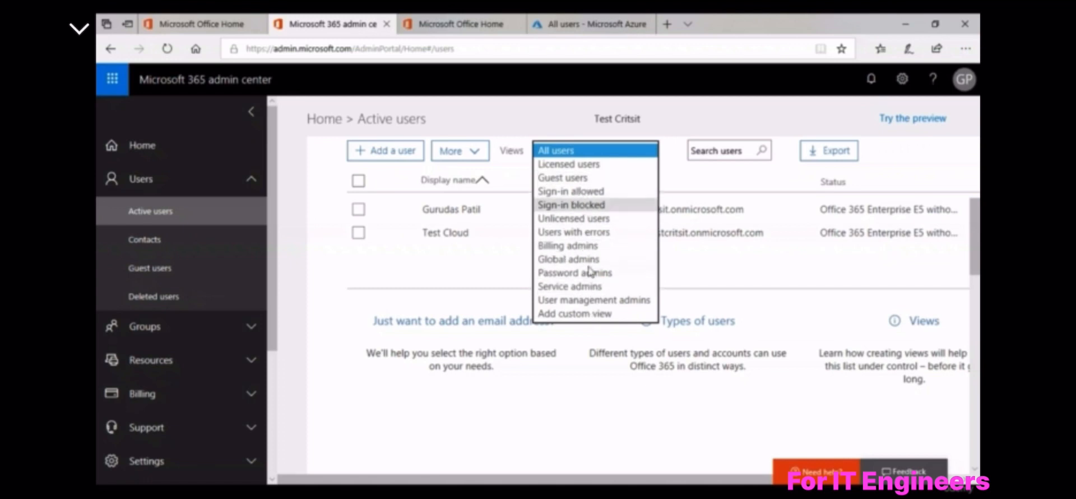
Start a custom view and browse its domain, location and license filters, leaving each unset
{"action": "left_click", "coordinate": [584, 314]}
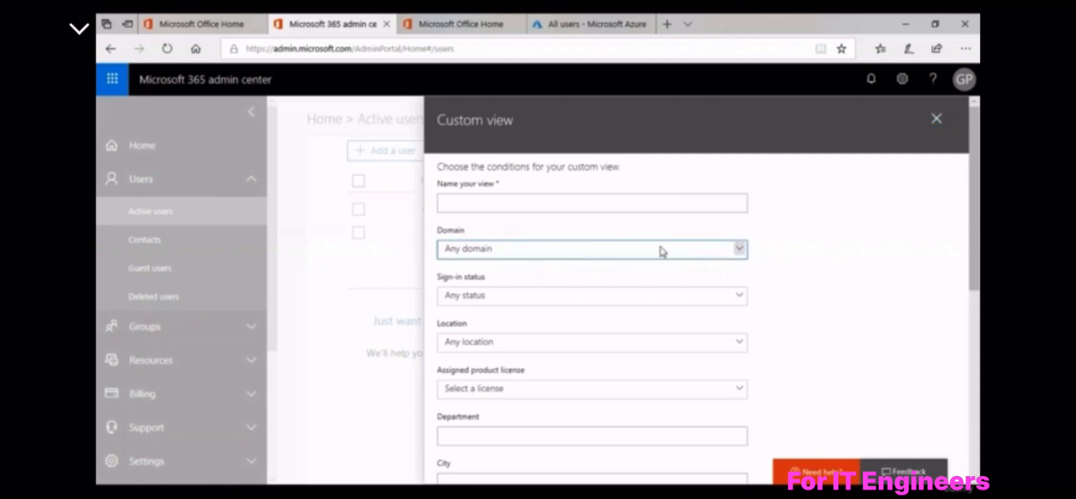
{"action": "left_click", "coordinate": [739, 249]}
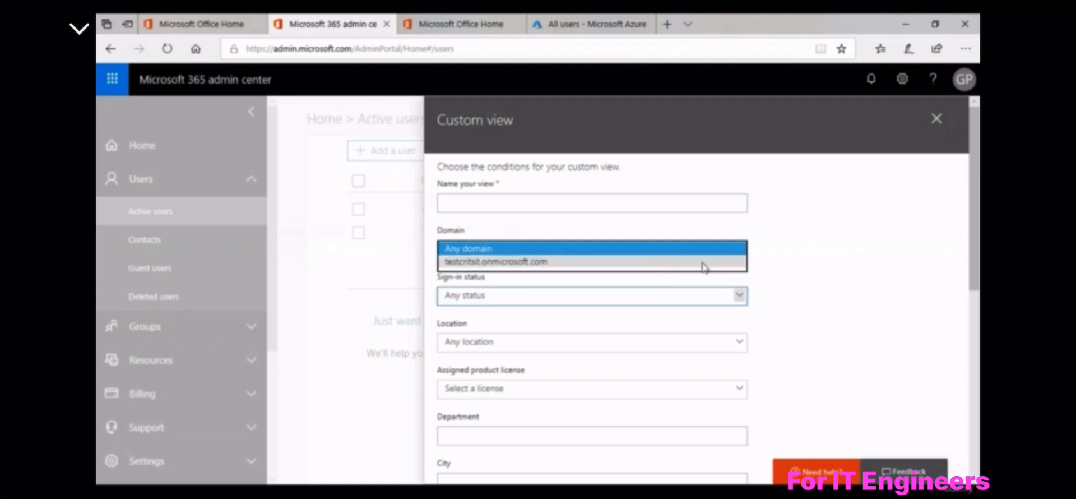
{"action": "left_click", "coordinate": [761, 267]}
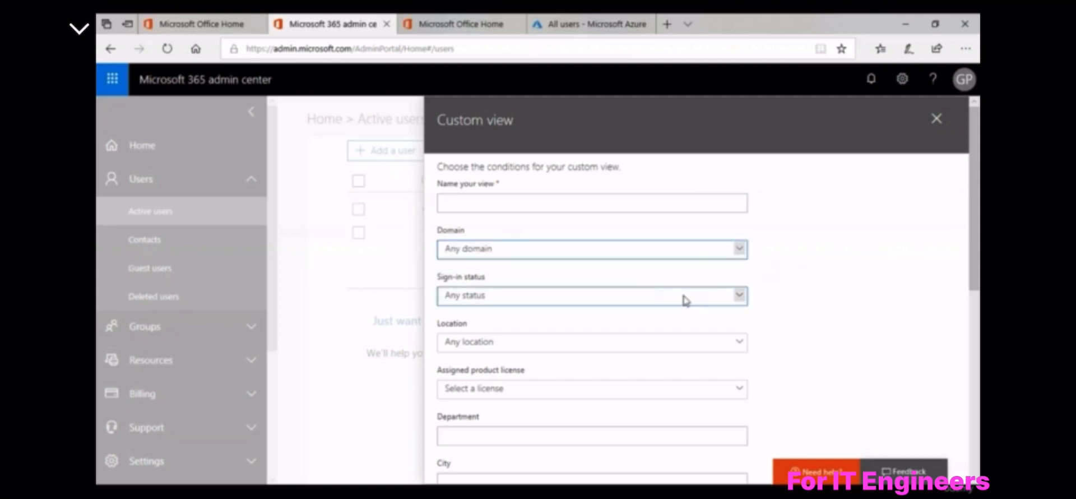
{"action": "scroll", "coordinate": [672, 306], "scroll_direction": "down", "scroll_amount": 1}
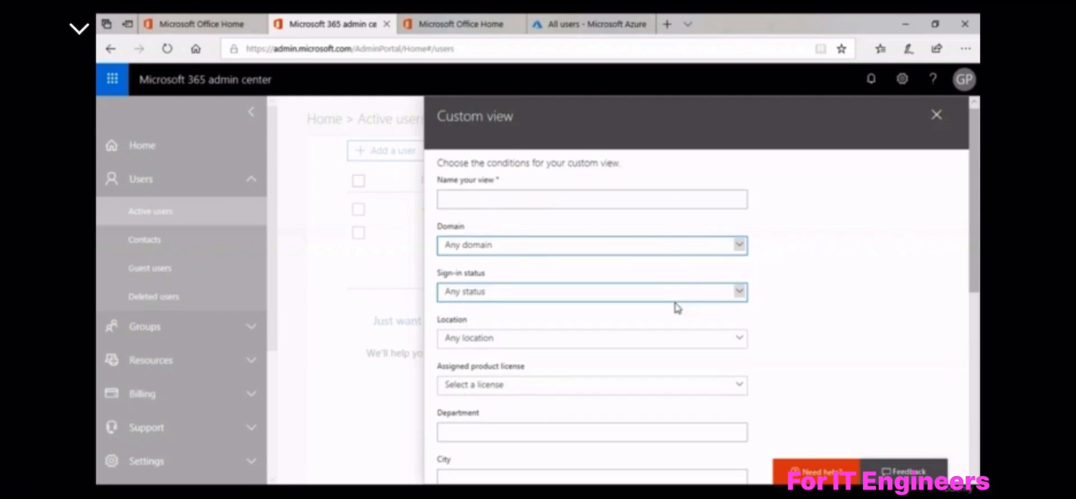
{"action": "left_click", "coordinate": [650, 295]}
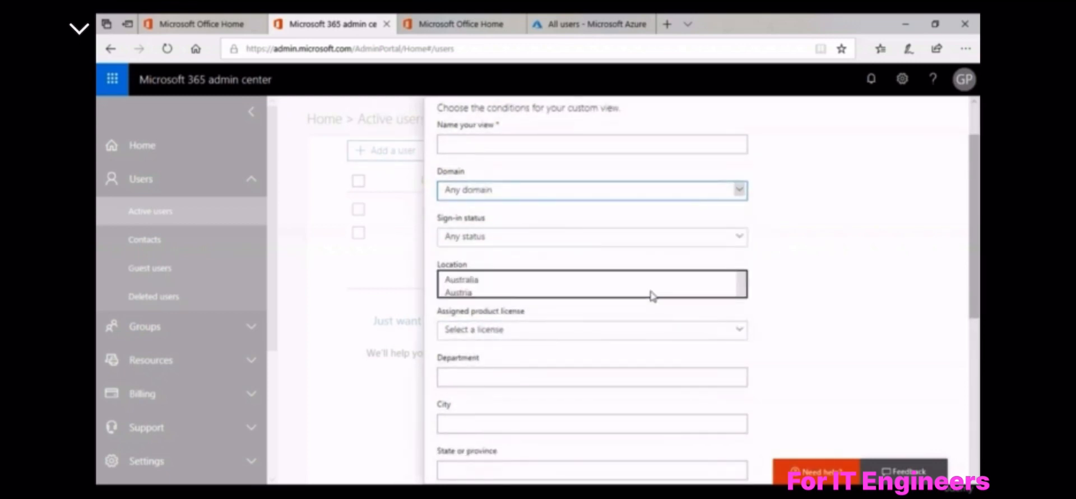
{"action": "left_click", "coordinate": [841, 288]}
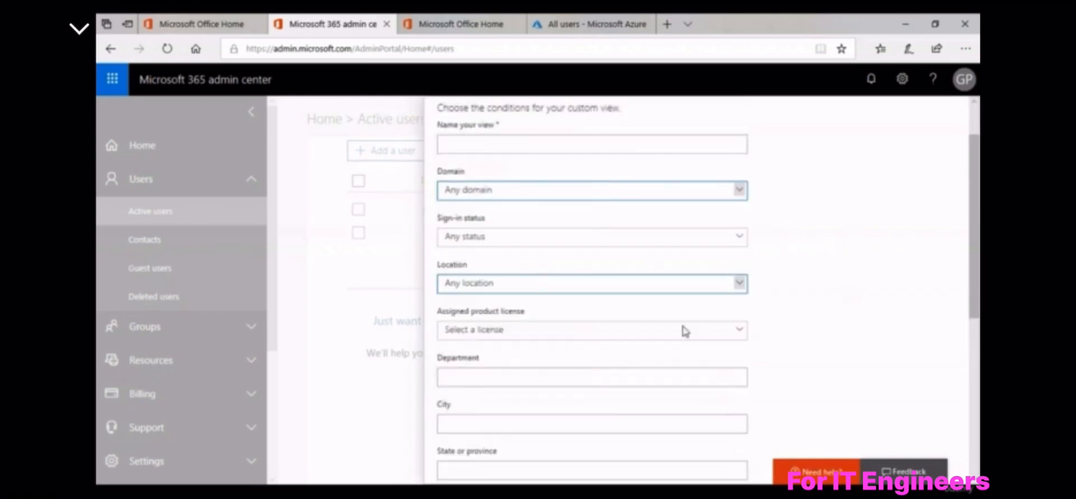
{"action": "left_click", "coordinate": [614, 338]}
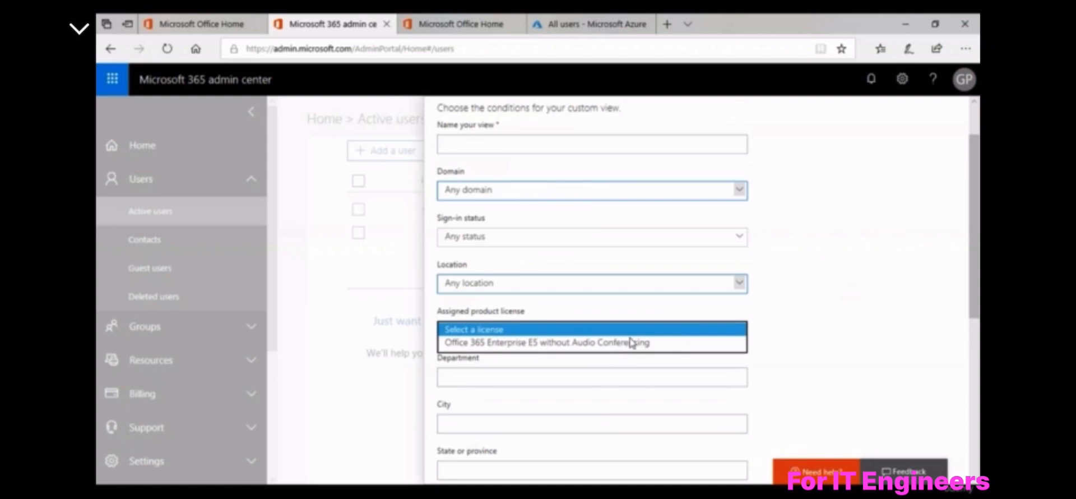
{"action": "left_click", "coordinate": [779, 346]}
Scroll to the Job title field and highlight the Synchronized users only label
{"action": "scroll", "coordinate": [779, 346], "scroll_direction": "down", "scroll_amount": 1}
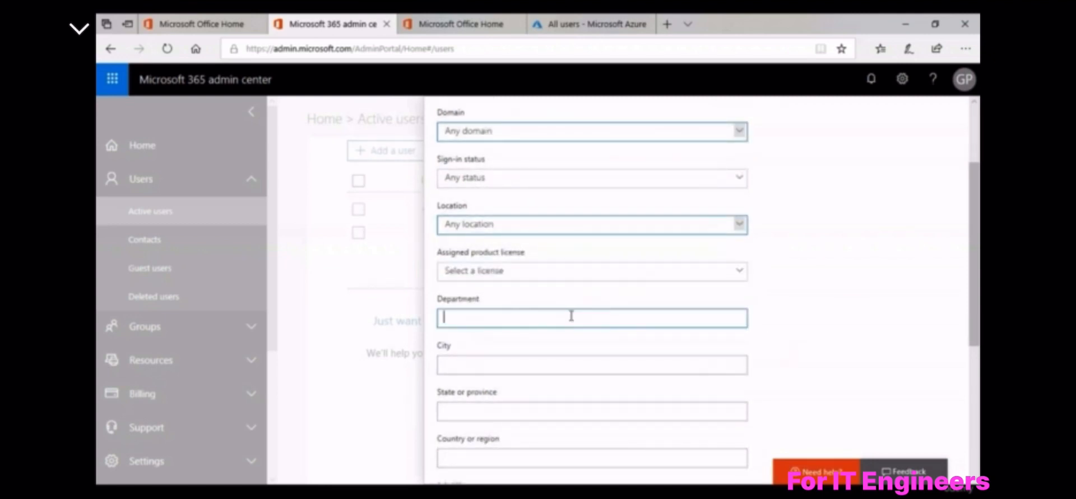
{"action": "scroll", "coordinate": [571, 316], "scroll_direction": "down", "scroll_amount": 2}
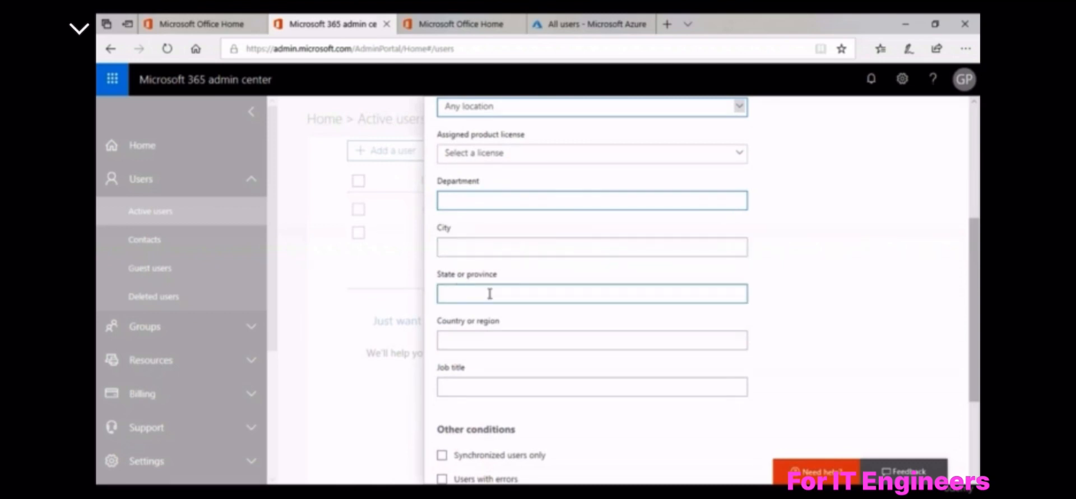
{"action": "scroll", "coordinate": [491, 296], "scroll_direction": "down", "scroll_amount": 1}
{"action": "scroll", "coordinate": [479, 305], "scroll_direction": "down", "scroll_amount": 1}
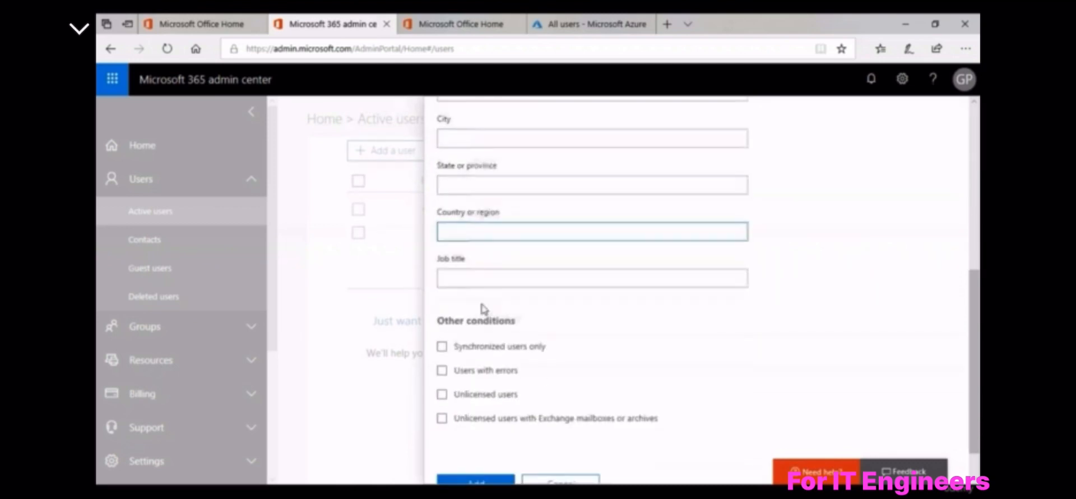
{"action": "left_click", "coordinate": [515, 281]}
{"action": "scroll", "coordinate": [477, 308], "scroll_direction": "down", "scroll_amount": 1}
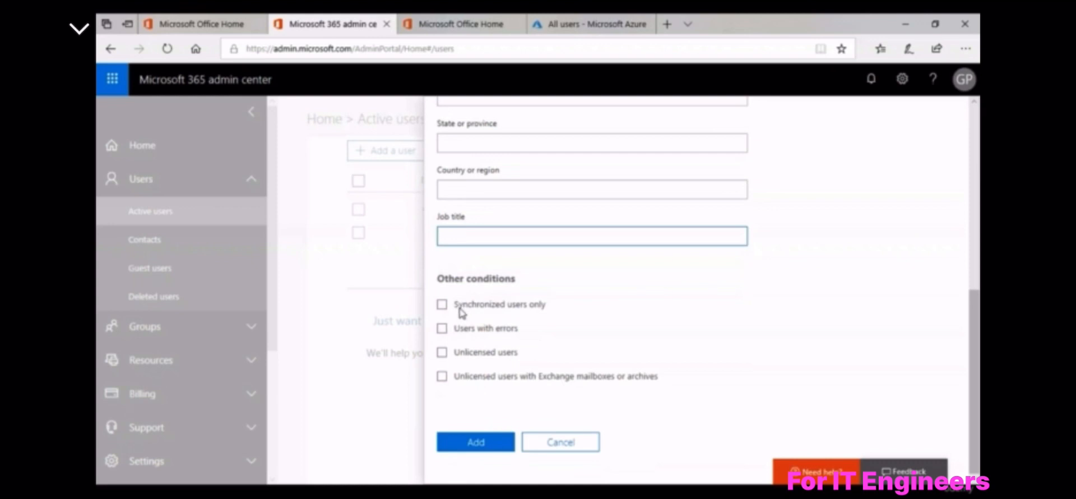
{"action": "left_click_drag", "start_coordinate": [453, 304], "coordinate": [552, 308]}
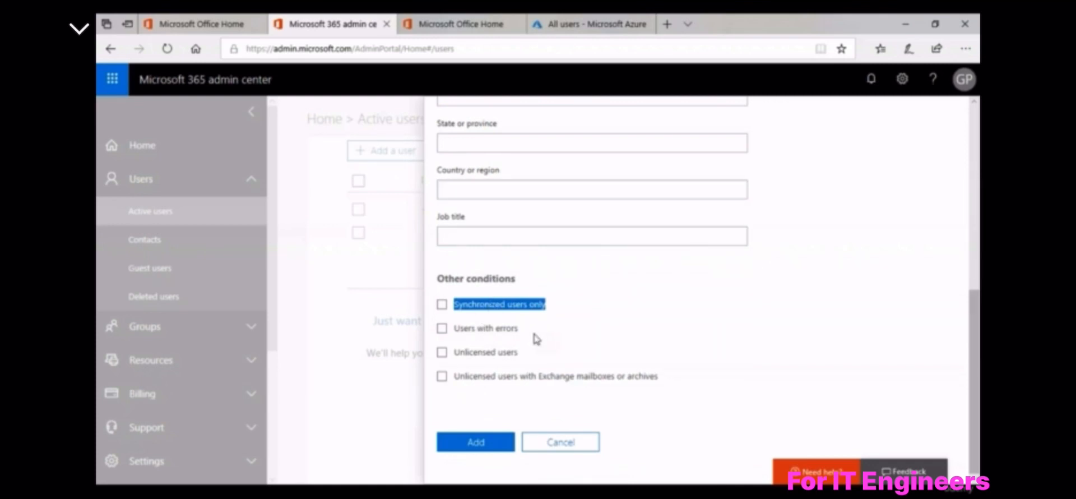
Tick 'Users with errors' and 'Unlicensed users', then cancel without adding the view
{"action": "left_click", "coordinate": [482, 330]}
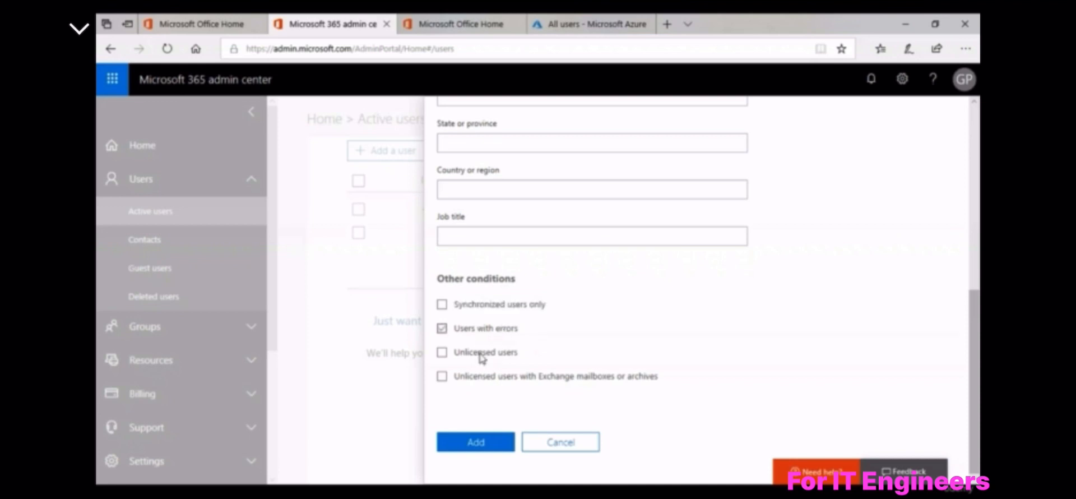
{"action": "left_click", "coordinate": [480, 356]}
{"action": "scroll", "coordinate": [649, 280], "scroll_direction": "up", "scroll_amount": 3}
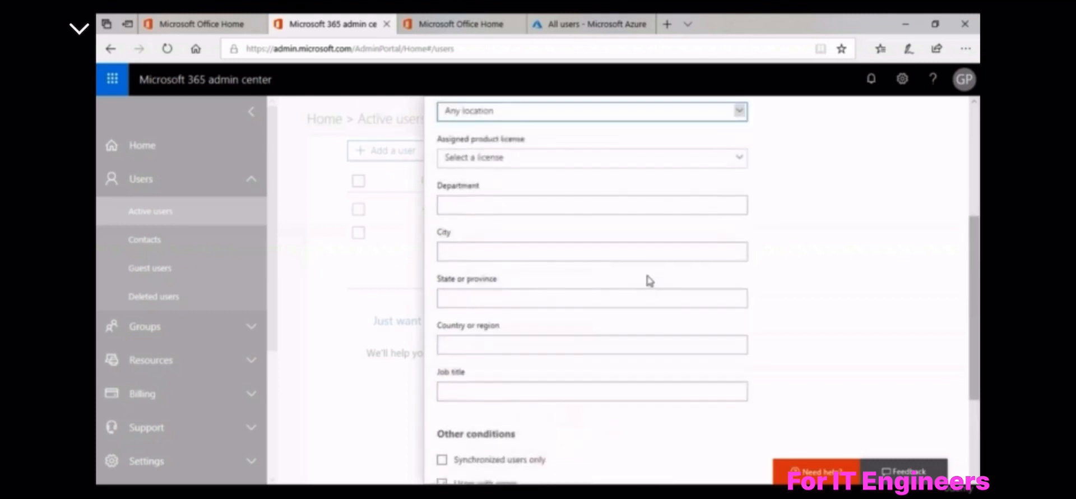
{"action": "scroll", "coordinate": [648, 281], "scroll_direction": "down", "scroll_amount": 3}
{"action": "left_click", "coordinate": [566, 446]}
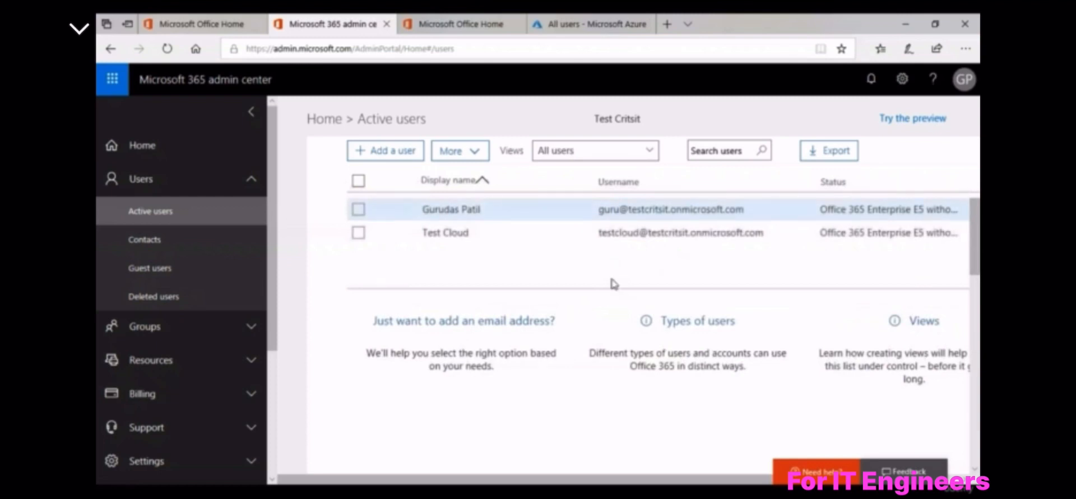
{"action": "key", "text": "alt+Tab"}
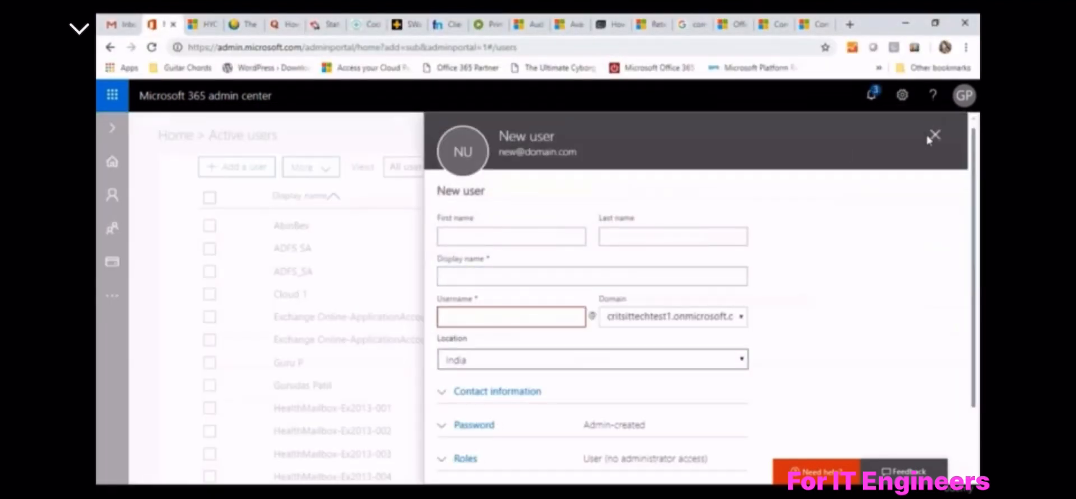
{"action": "left_click", "coordinate": [933, 135]}
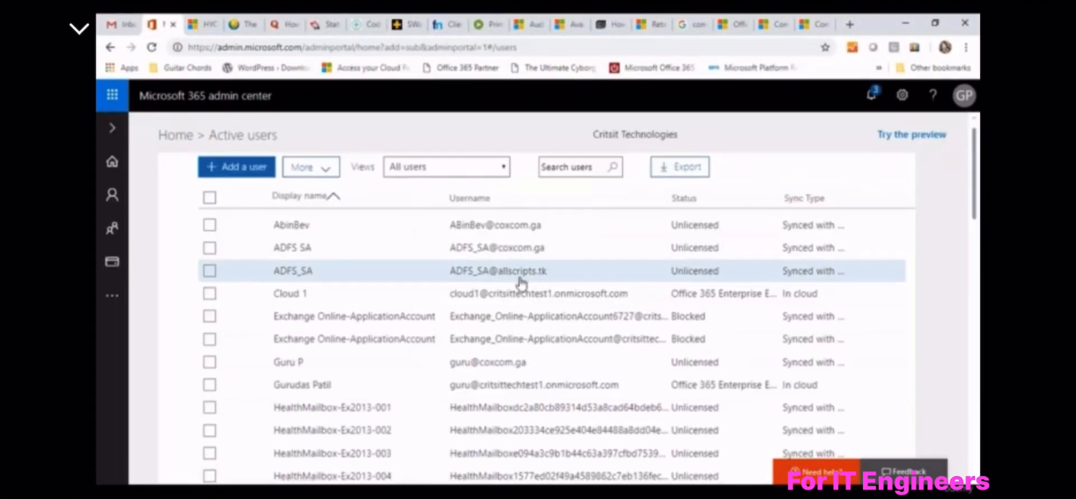
{"action": "scroll", "coordinate": [521, 283], "scroll_direction": "down", "scroll_amount": 7}
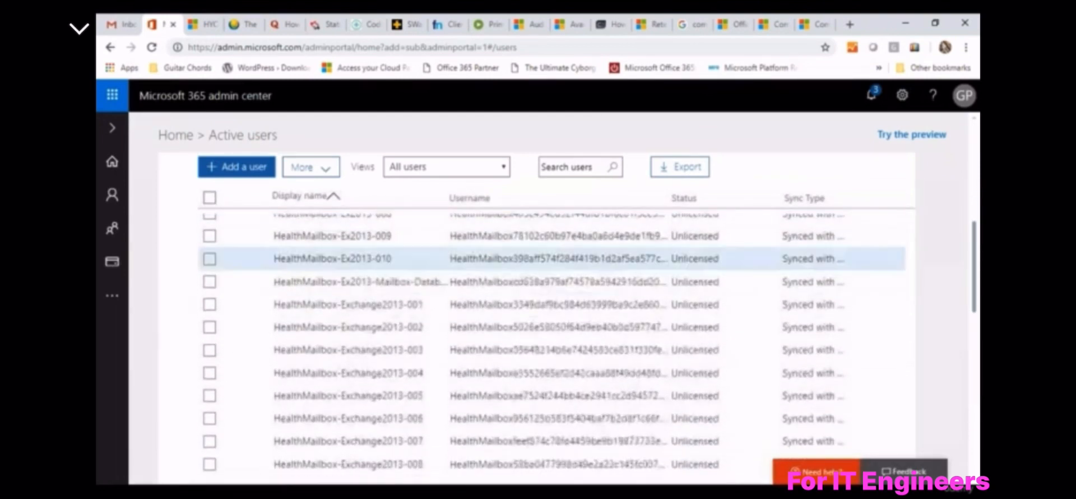
{"action": "scroll", "coordinate": [525, 280], "scroll_direction": "down", "scroll_amount": 8}
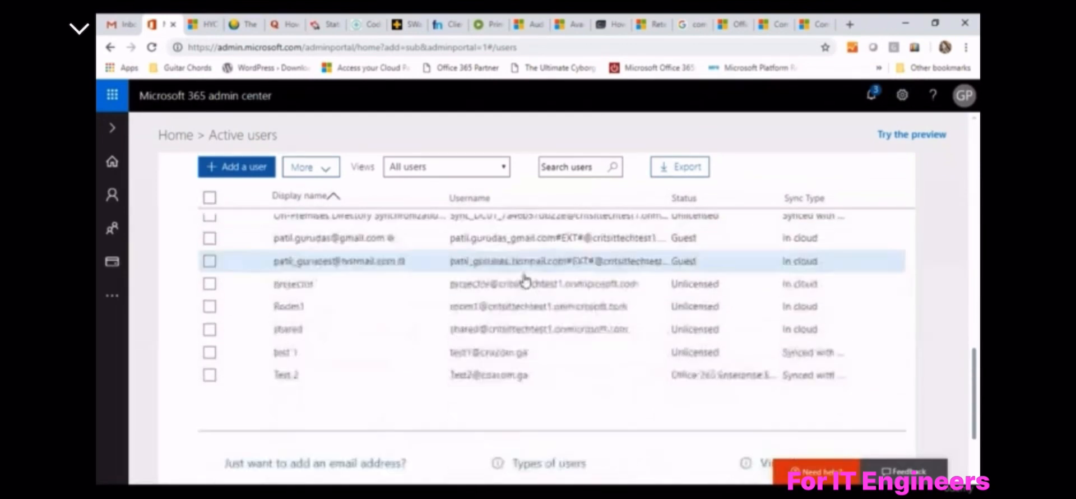
{"action": "scroll", "coordinate": [525, 280], "scroll_direction": "down", "scroll_amount": 2}
{"action": "scroll", "coordinate": [524, 280], "scroll_direction": "up", "scroll_amount": 2}
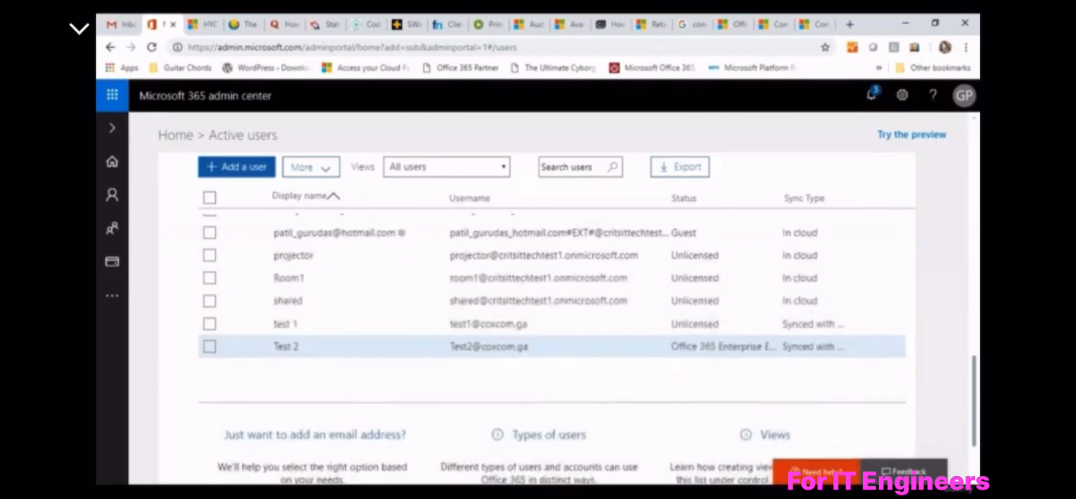
{"action": "scroll", "coordinate": [524, 280], "scroll_direction": "up", "scroll_amount": 2}
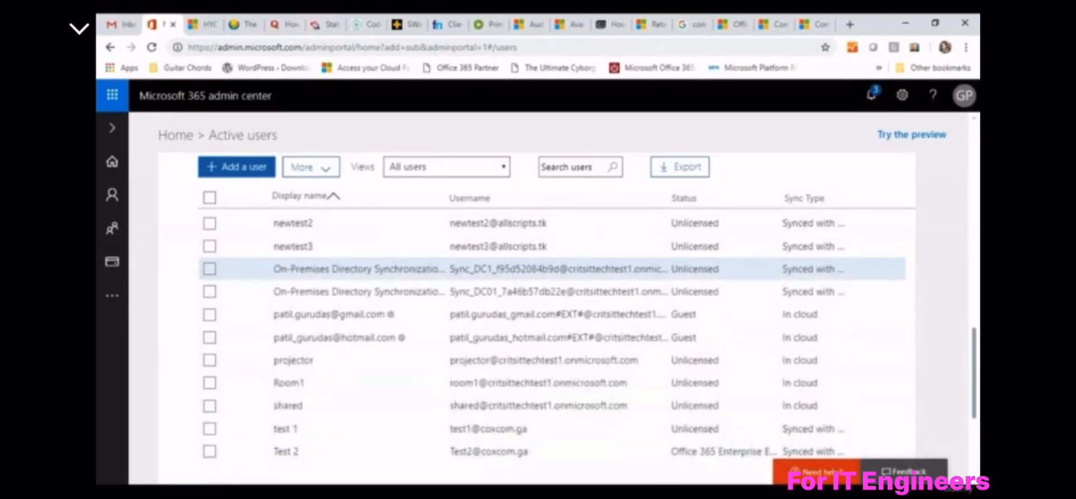
{"action": "scroll", "coordinate": [524, 269], "scroll_direction": "up", "scroll_amount": 3}
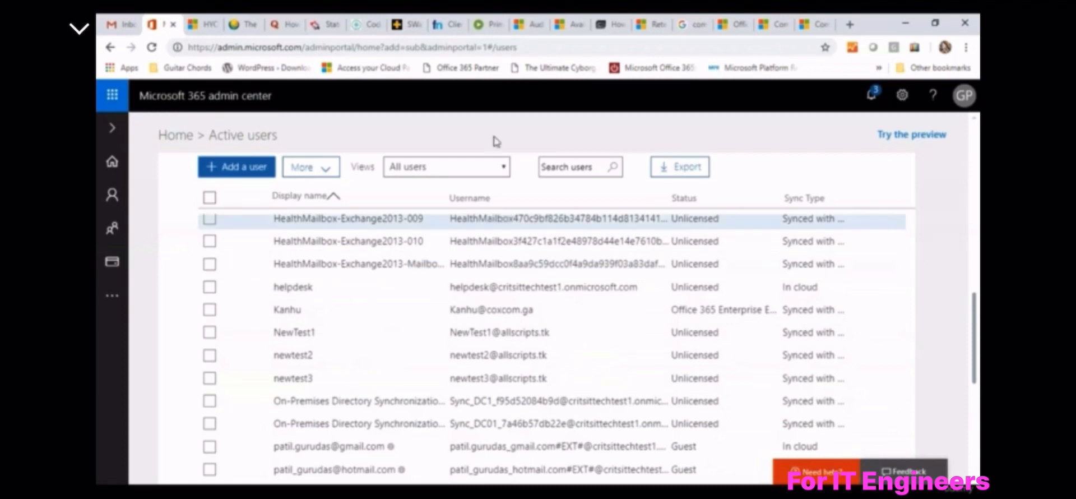
{"action": "left_click", "coordinate": [485, 174]}
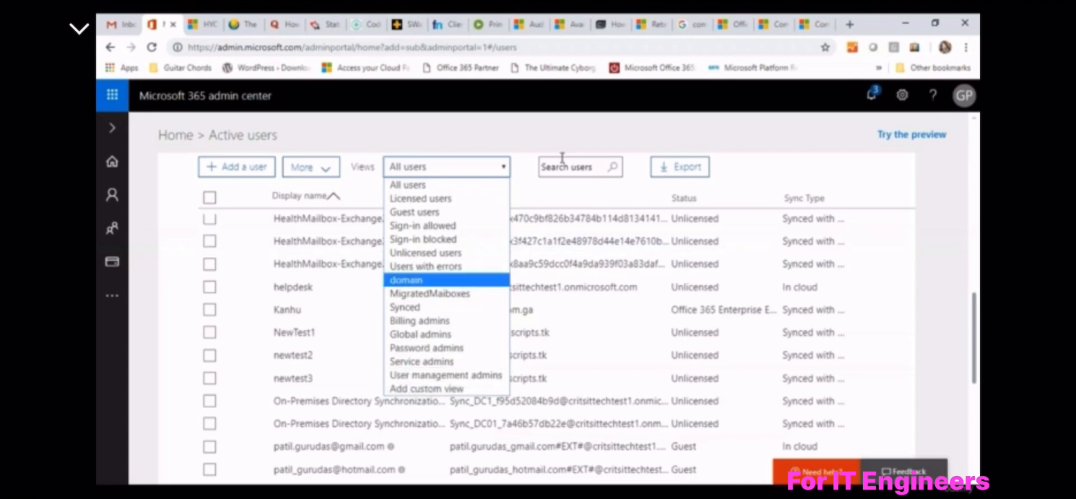
{"action": "left_click", "coordinate": [527, 149]}
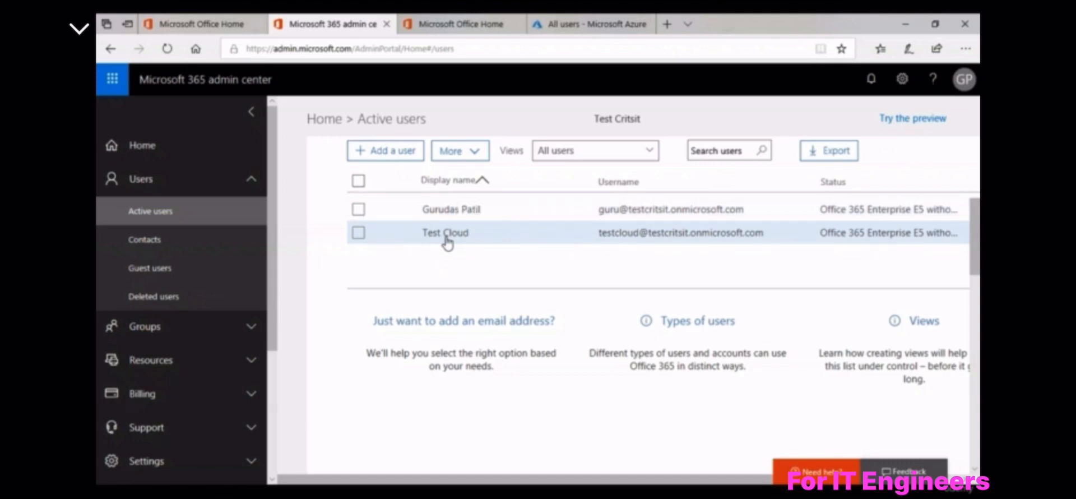
Open Test Cloud's details, dismiss the Delete user tip, and close the photo change message
{"action": "left_click", "coordinate": [481, 234]}
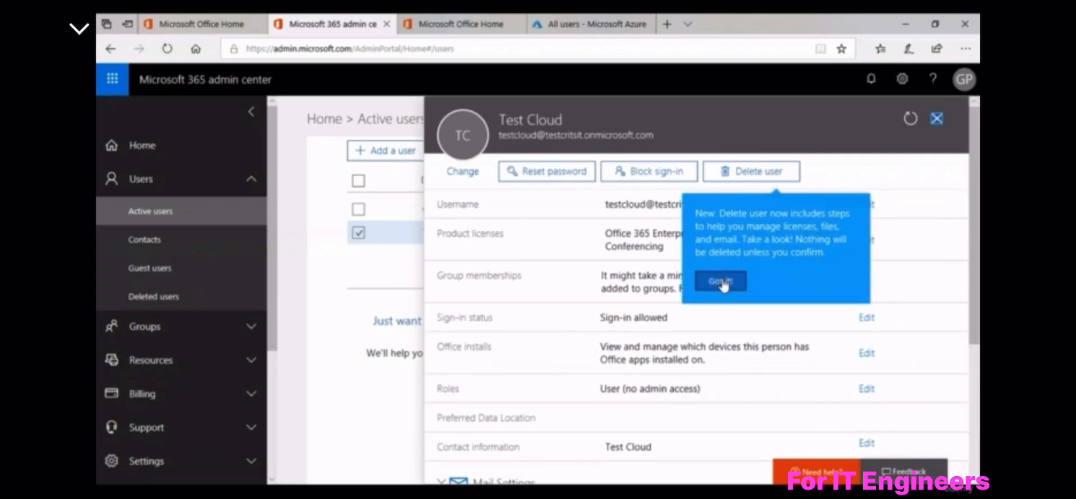
{"action": "left_click", "coordinate": [721, 281]}
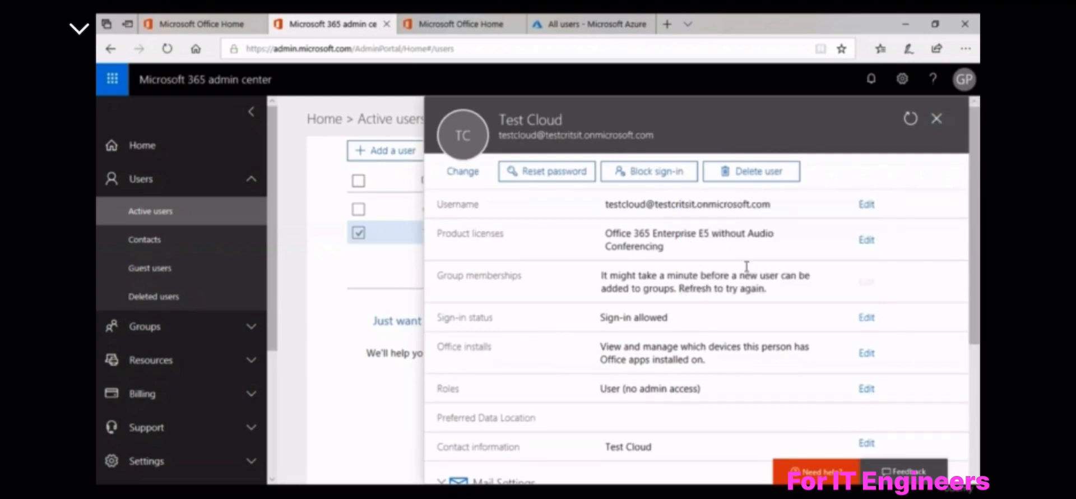
{"action": "left_click", "coordinate": [463, 174]}
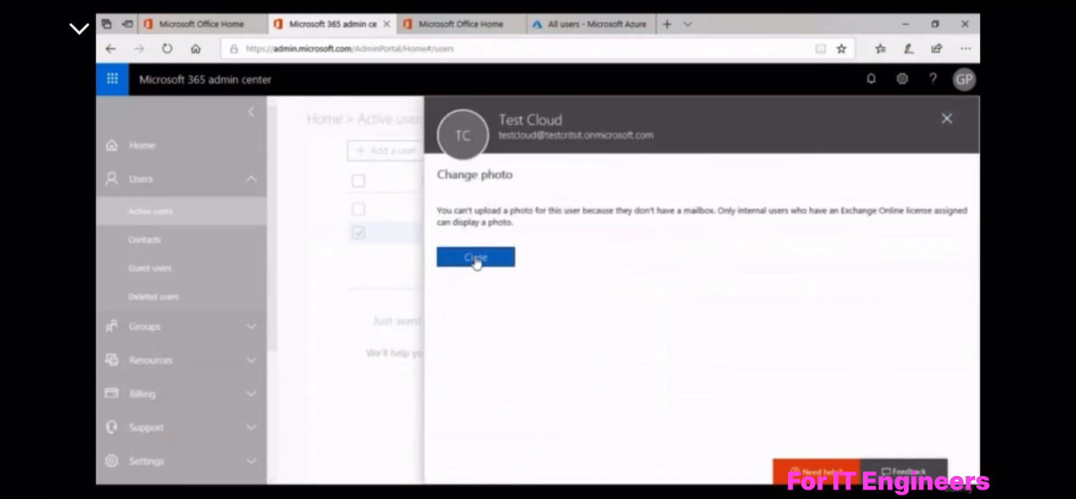
{"action": "left_click", "coordinate": [476, 258]}
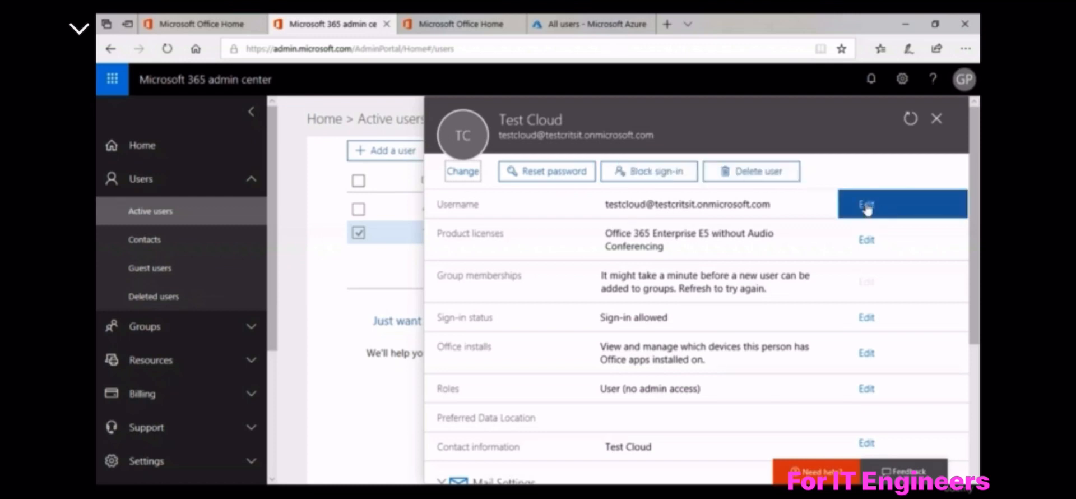
{"action": "left_click_drag", "start_coordinate": [617, 204], "coordinate": [745, 205]}
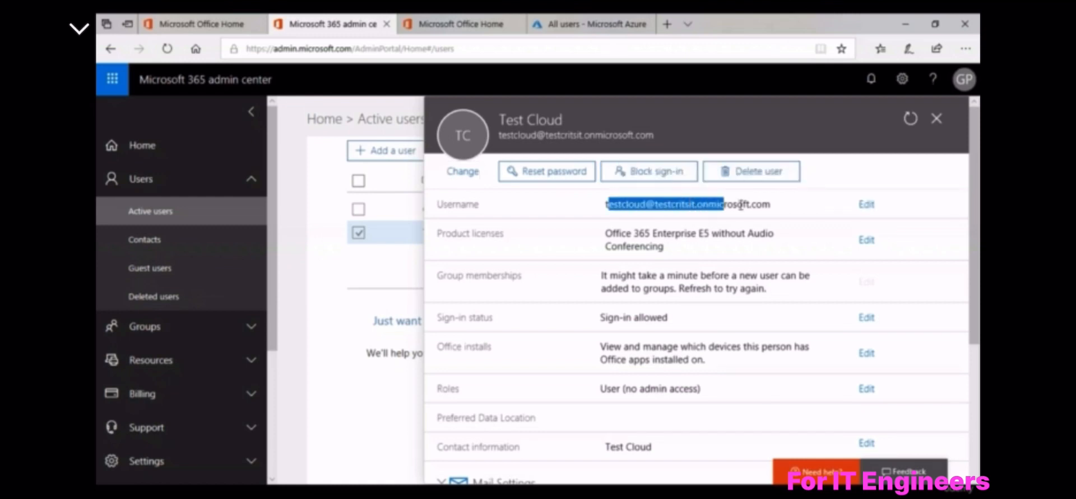
{"action": "left_click", "coordinate": [745, 205]}
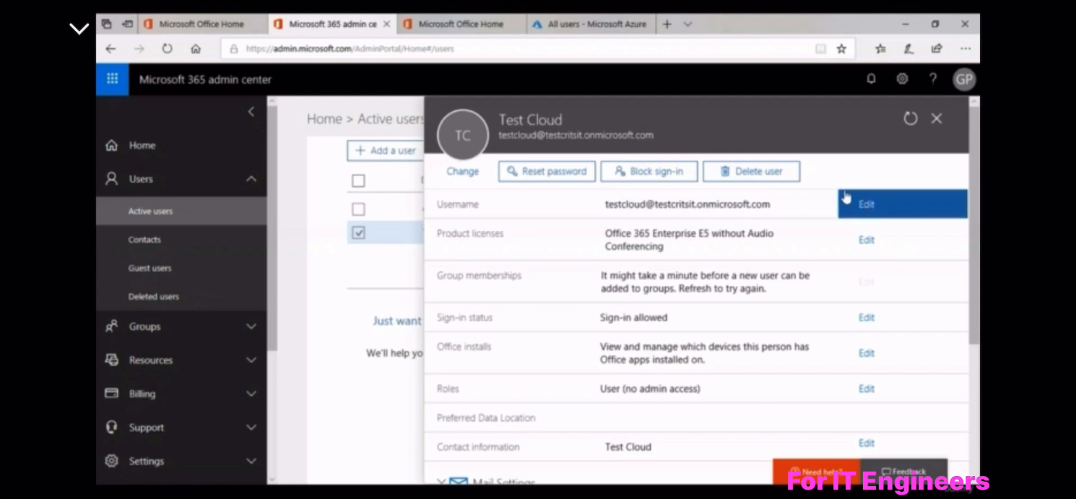
Open Test Cloud's username editor, view the domain list, then cancel leaving testcloud unchanged
{"action": "left_click", "coordinate": [869, 206]}
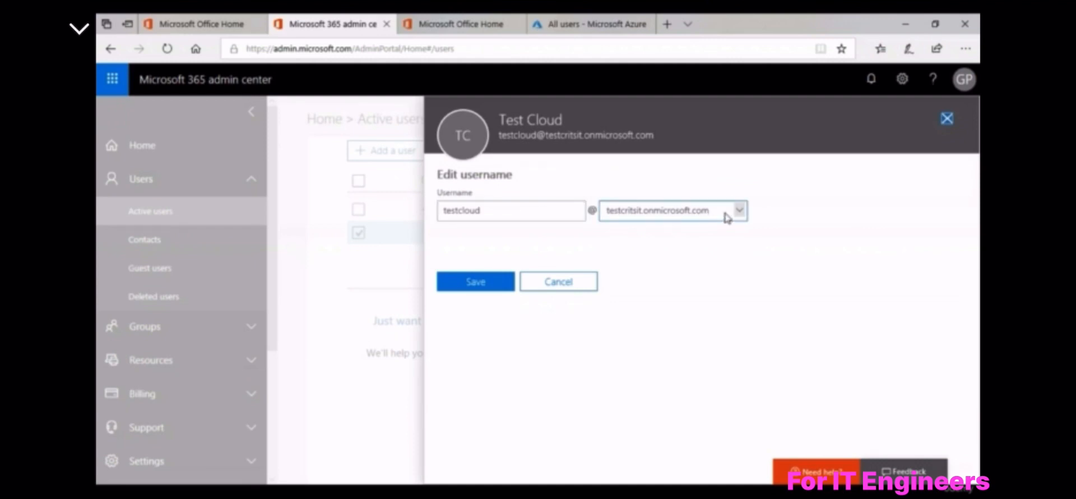
{"action": "left_click", "coordinate": [621, 213]}
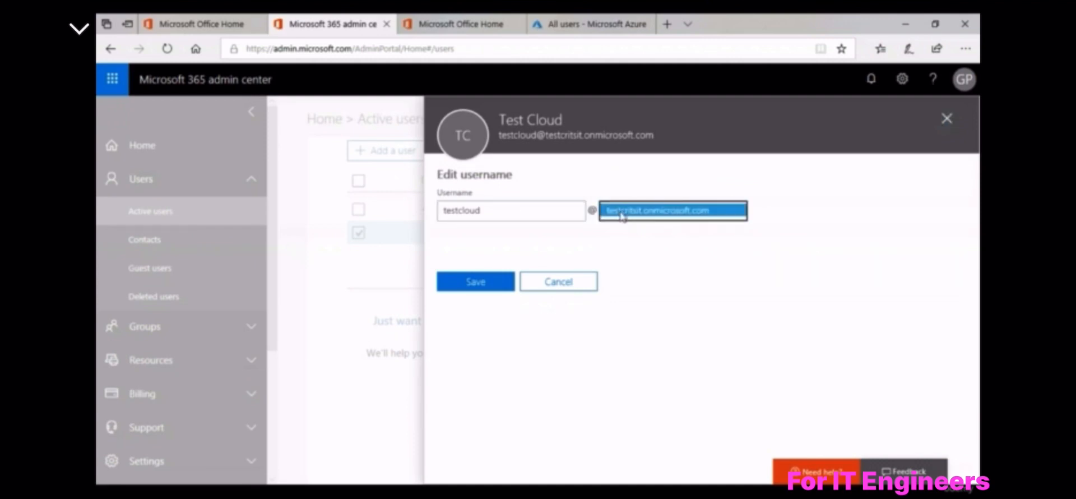
{"action": "left_click", "coordinate": [658, 214]}
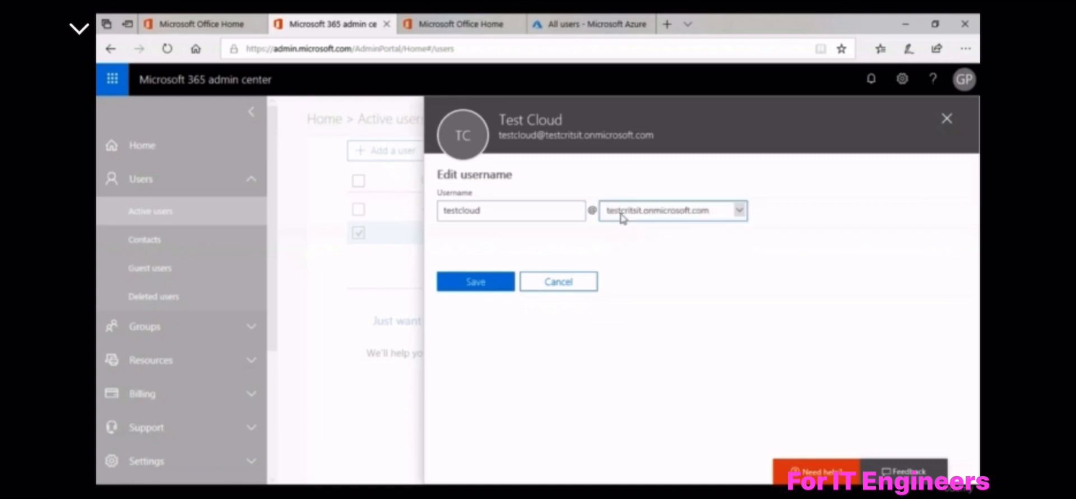
{"action": "left_click", "coordinate": [567, 284]}
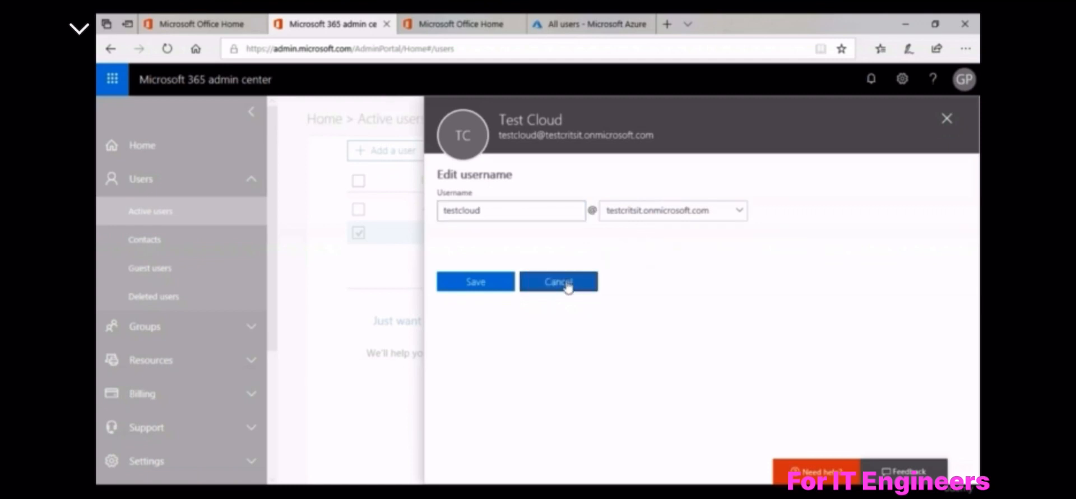